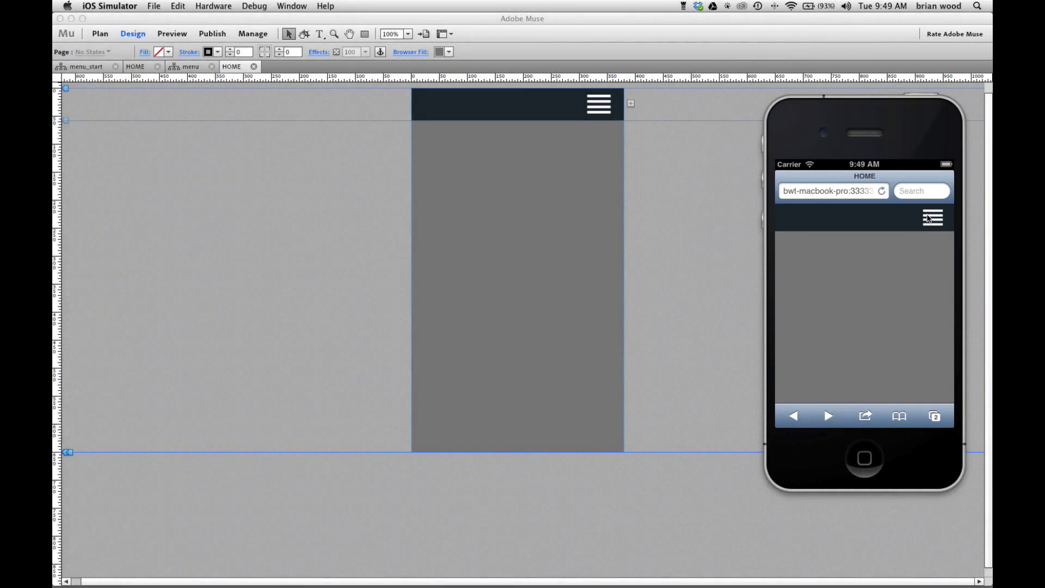
- Try the existing slide-out menu, then open the menu_start site's HOME page in Design view
{"action": "left_click", "coordinate": [928, 216]}
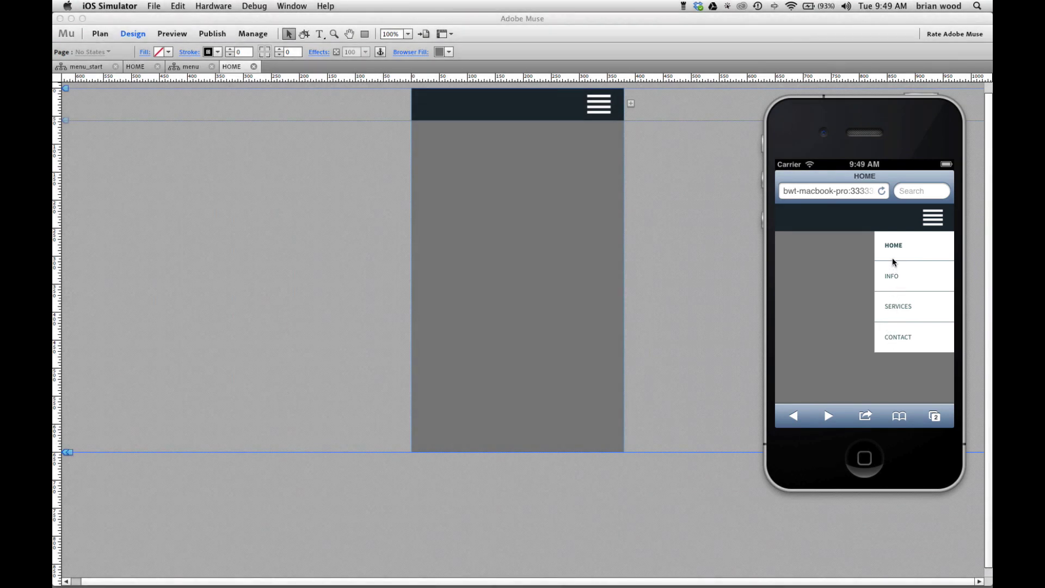
{"action": "left_click", "coordinate": [815, 254]}
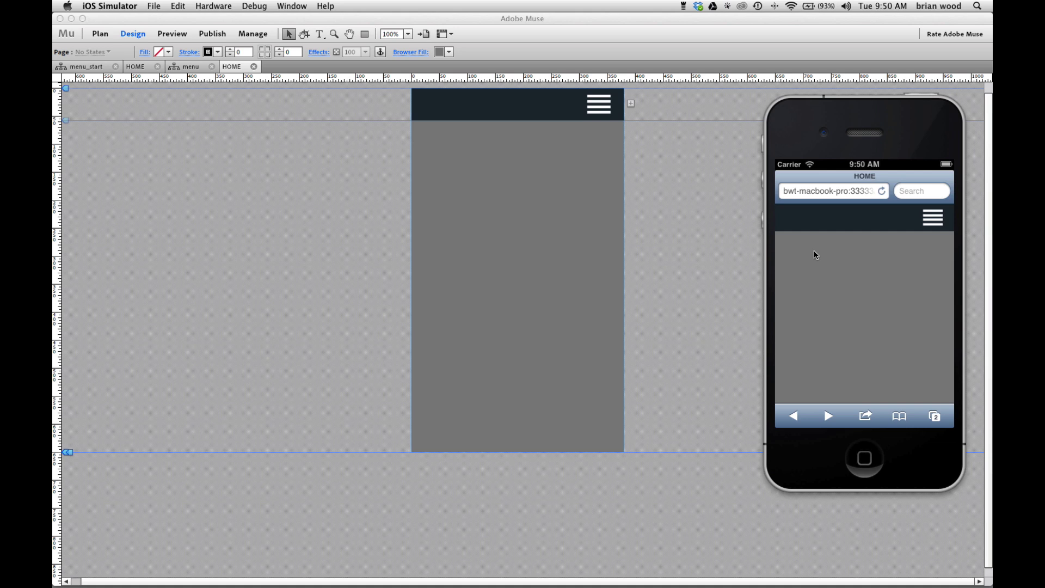
{"action": "left_click", "coordinate": [306, 248]}
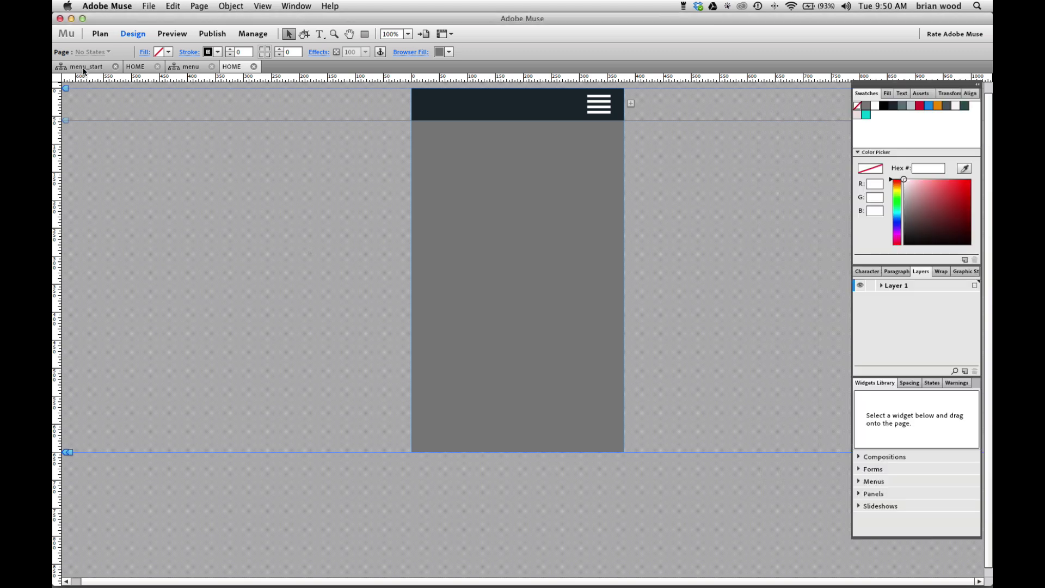
{"action": "left_click", "coordinate": [84, 67]}
{"action": "left_click", "coordinate": [139, 241]}
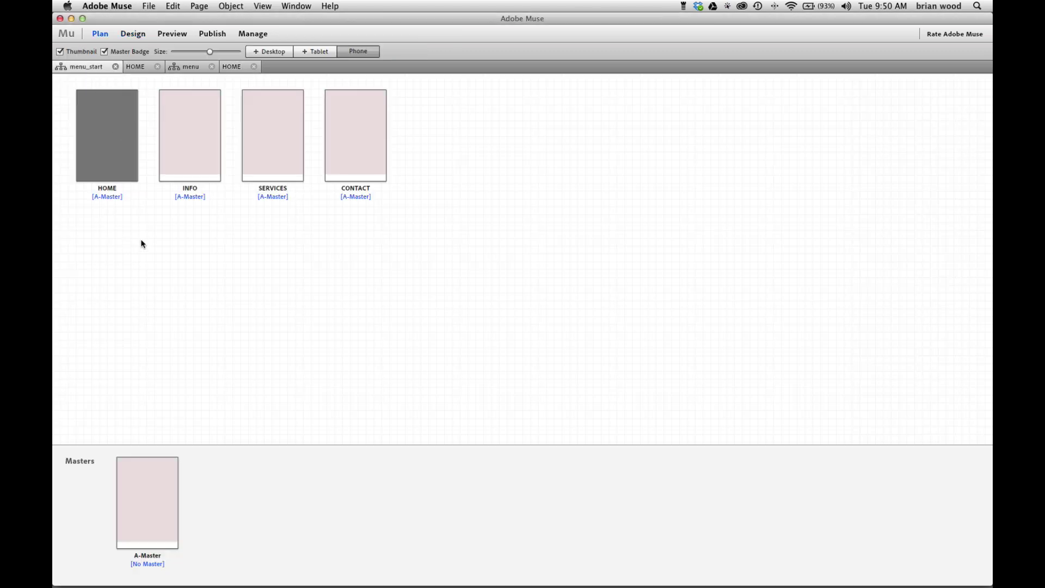
{"action": "left_click", "coordinate": [136, 67]}
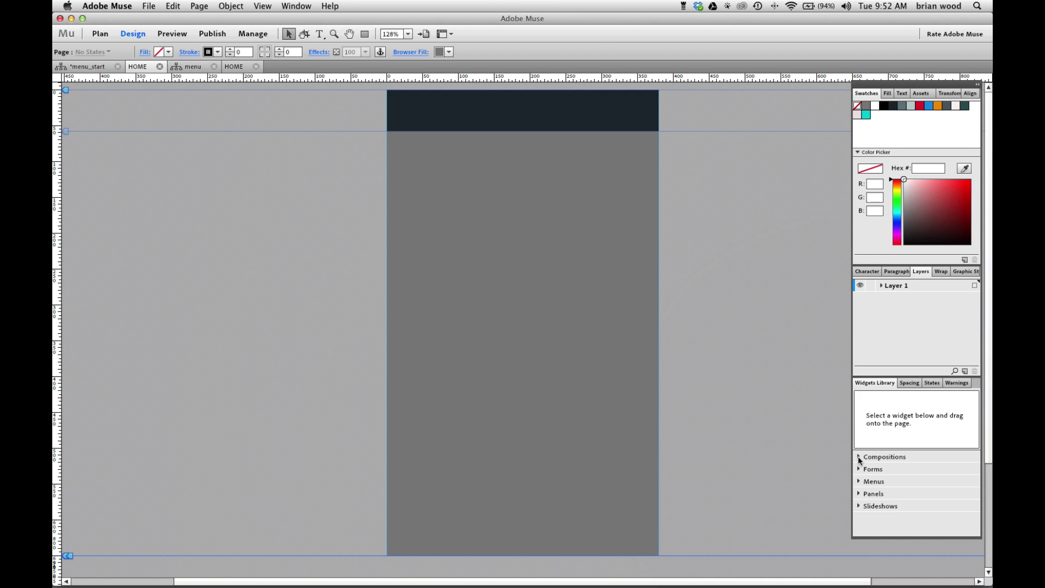
- Drag a Blank composition from the Compositions widgets onto the page below the dark header
{"action": "left_click", "coordinate": [857, 456]}
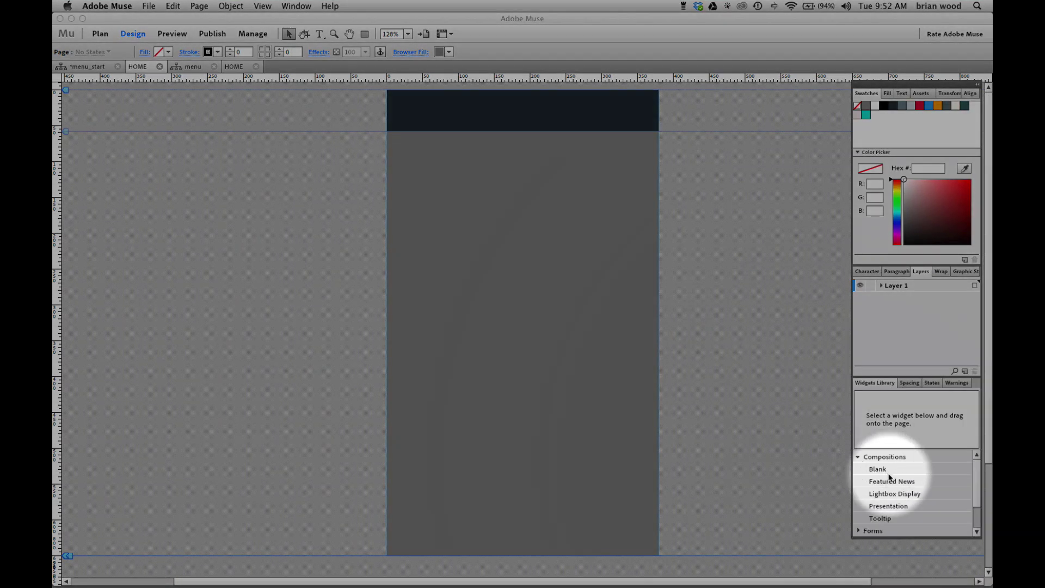
{"action": "left_click", "coordinate": [881, 470]}
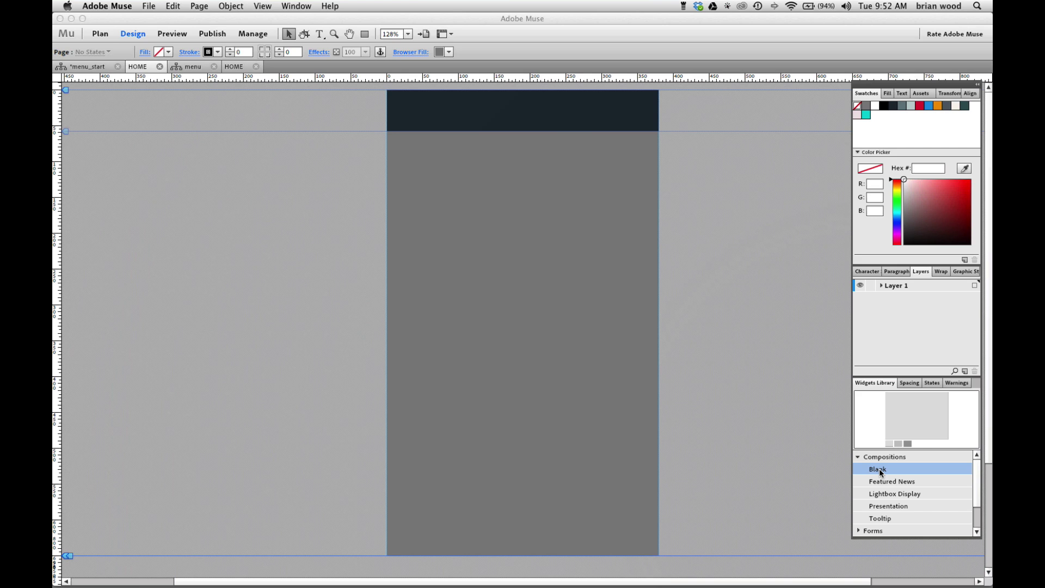
{"action": "left_click_drag", "start_coordinate": [881, 472], "coordinate": [396, 162]}
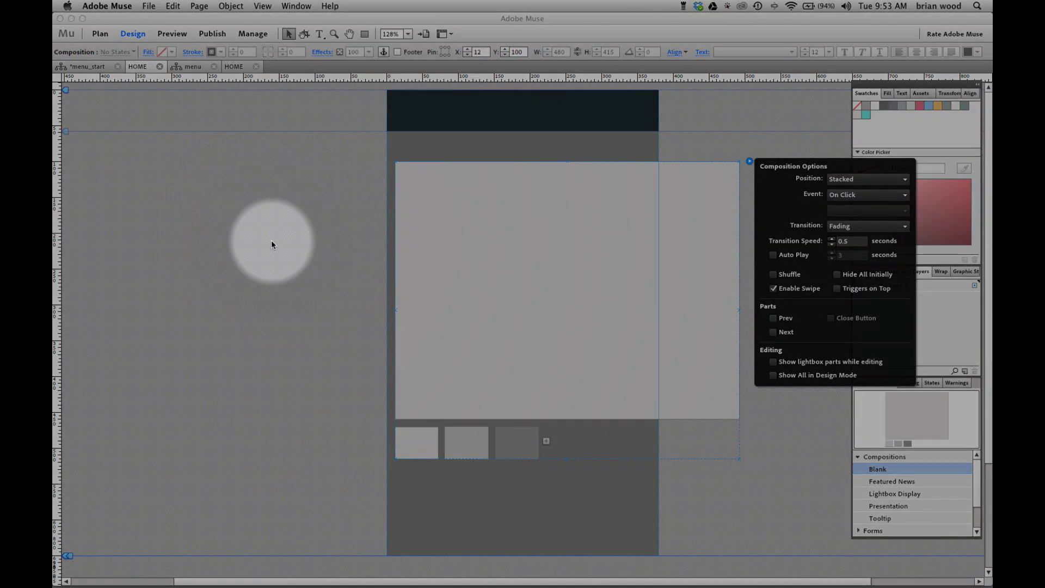
- Select the composition widget and pick out its third thumbnail trigger for removal
{"action": "left_click", "coordinate": [271, 240]}
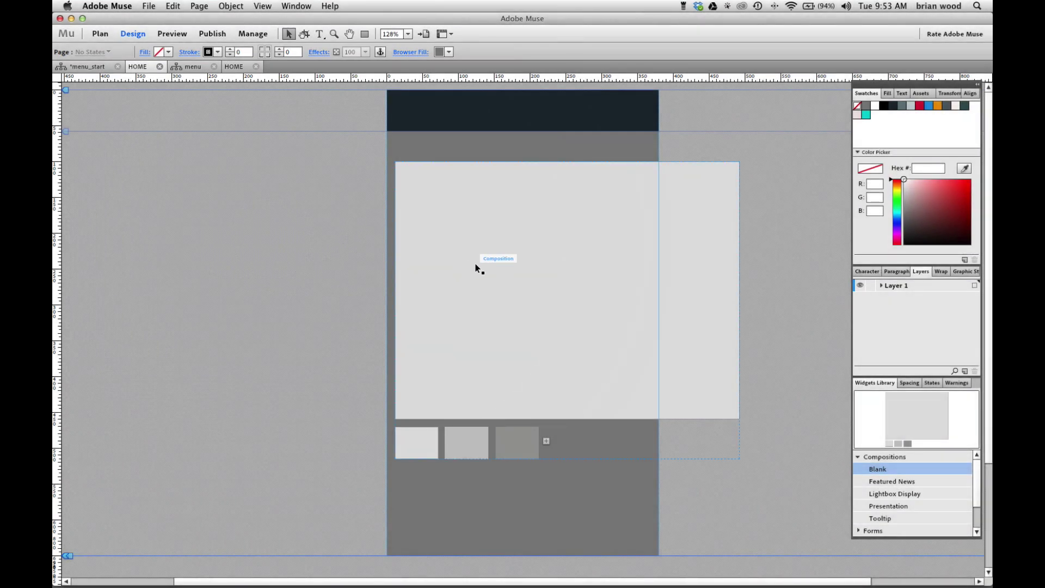
{"action": "left_click", "coordinate": [475, 263]}
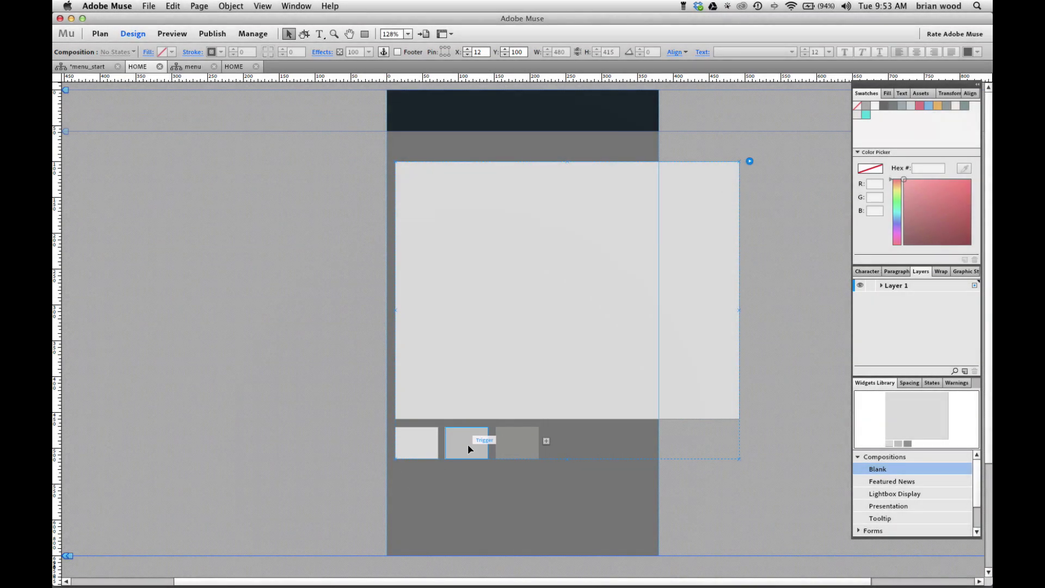
{"action": "left_click", "coordinate": [468, 444]}
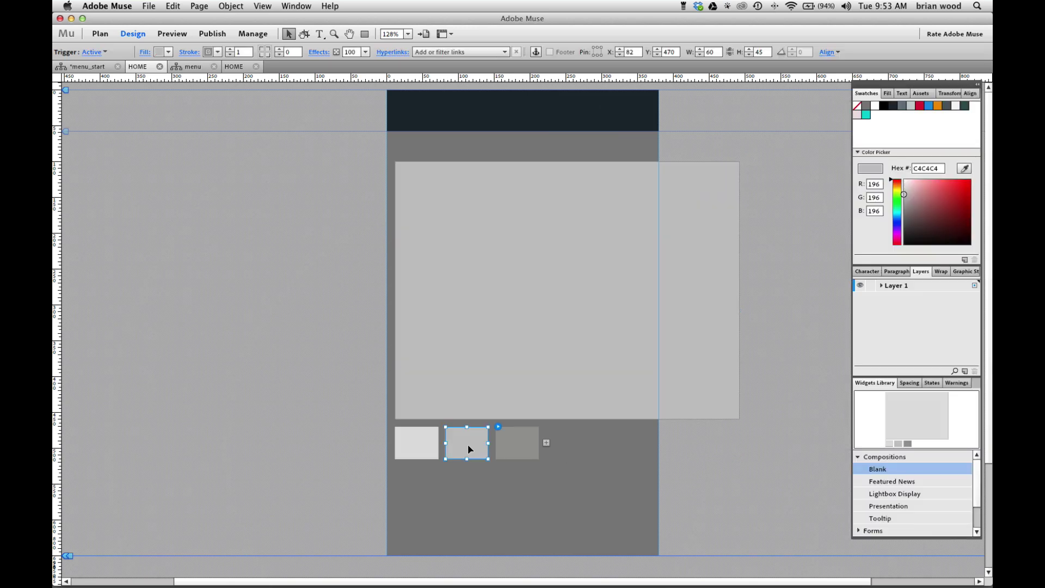
{"action": "left_click", "coordinate": [523, 450]}
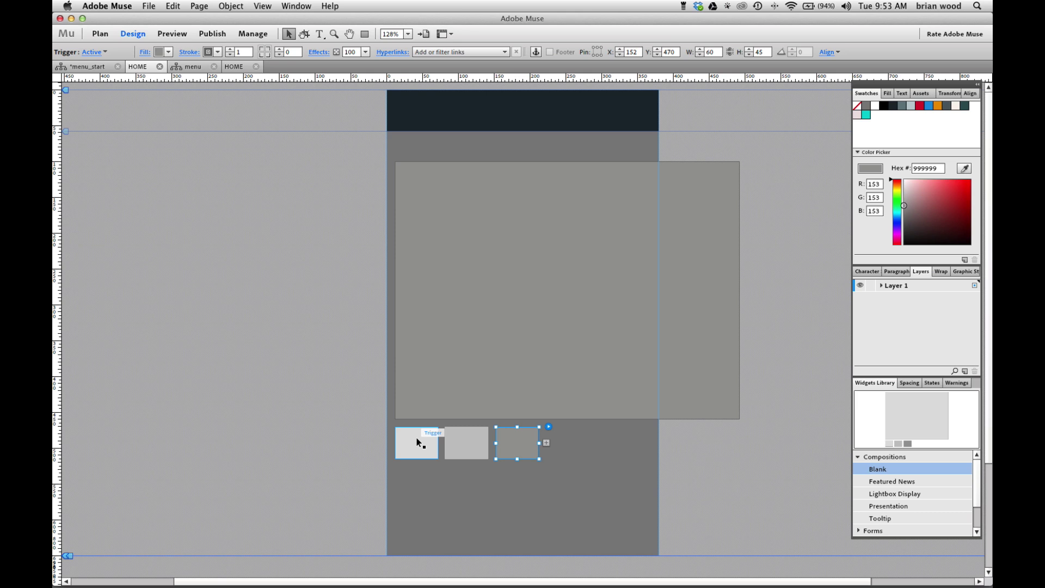
{"action": "left_click", "coordinate": [513, 449]}
- Delete the third trigger, then snap the target panel under the header and resize it to 380 × 187
{"action": "key", "text": "Delete"}
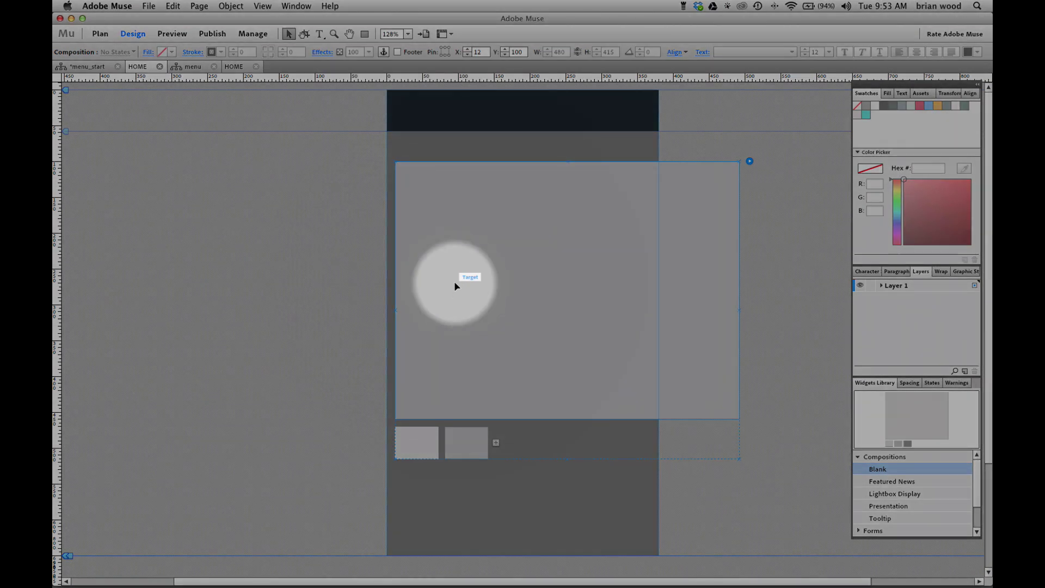
{"action": "left_click", "coordinate": [455, 285]}
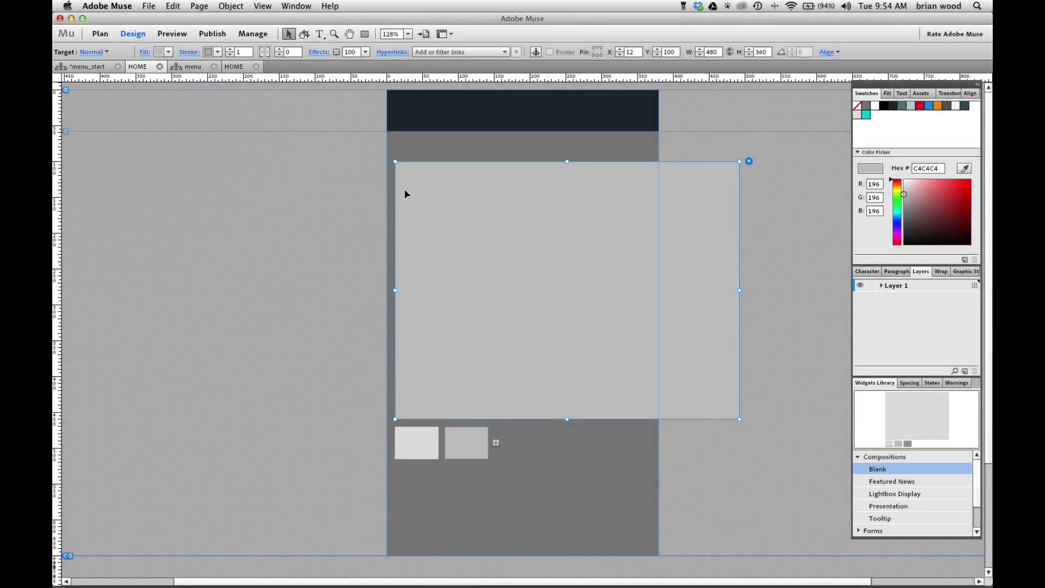
{"action": "left_click_drag", "start_coordinate": [405, 194], "coordinate": [395, 165]}
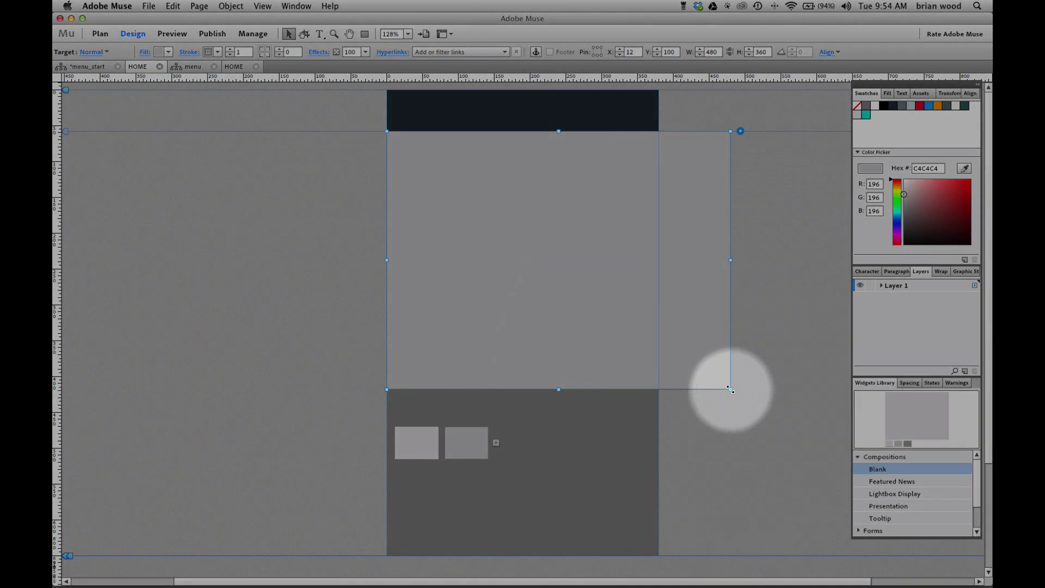
{"action": "left_click_drag", "start_coordinate": [730, 389], "coordinate": [659, 265]}
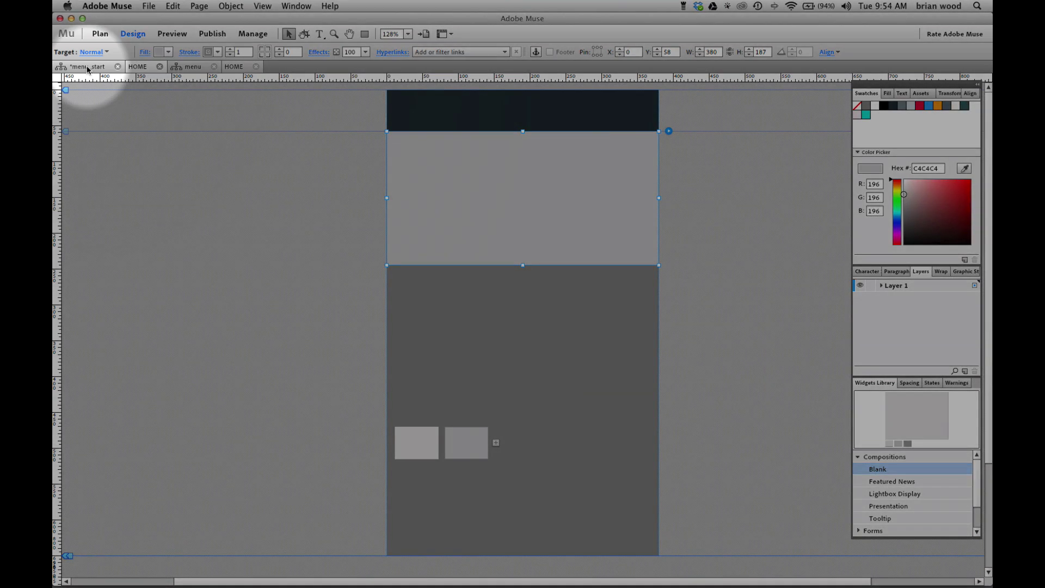
- Check the HOME thumbnail in the menu_start site plan, then return to the HOME layout
{"action": "left_click", "coordinate": [87, 66]}
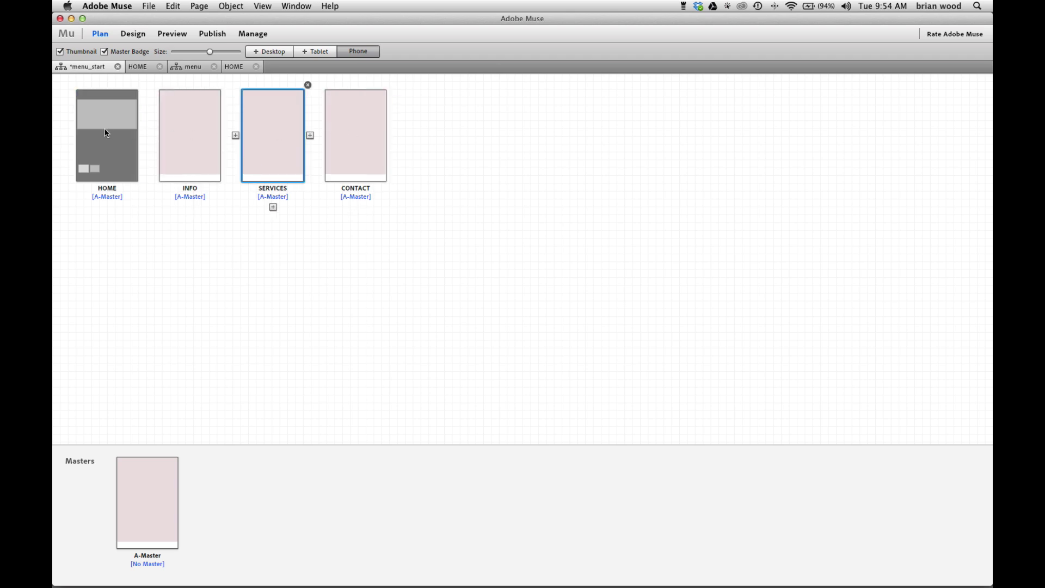
{"action": "left_click", "coordinate": [139, 68]}
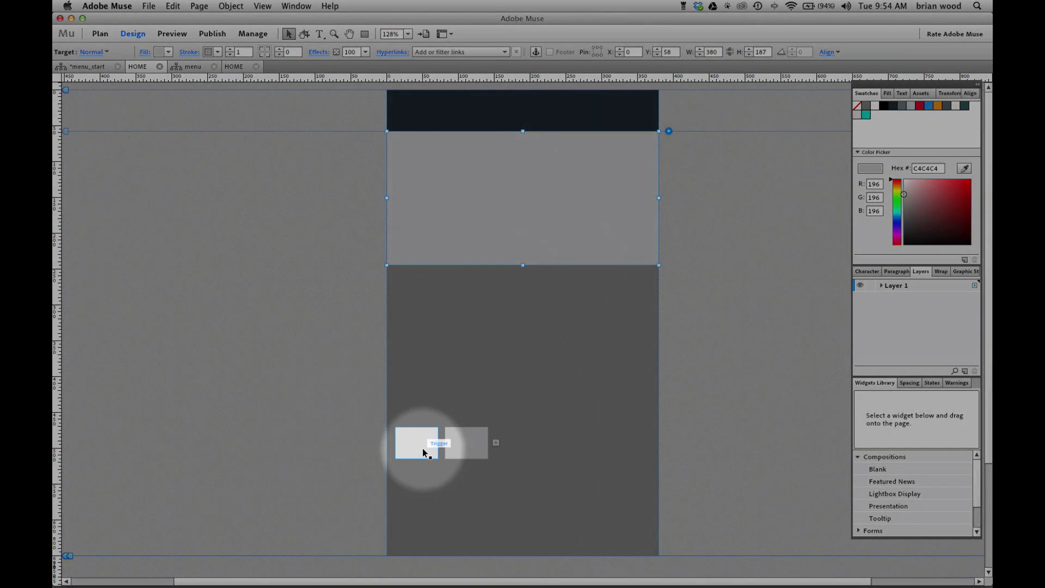
- Place the first trigger at X 0, Y 0 as 300×58, and the second at X 300 as 80×58
{"action": "left_click", "coordinate": [424, 450]}
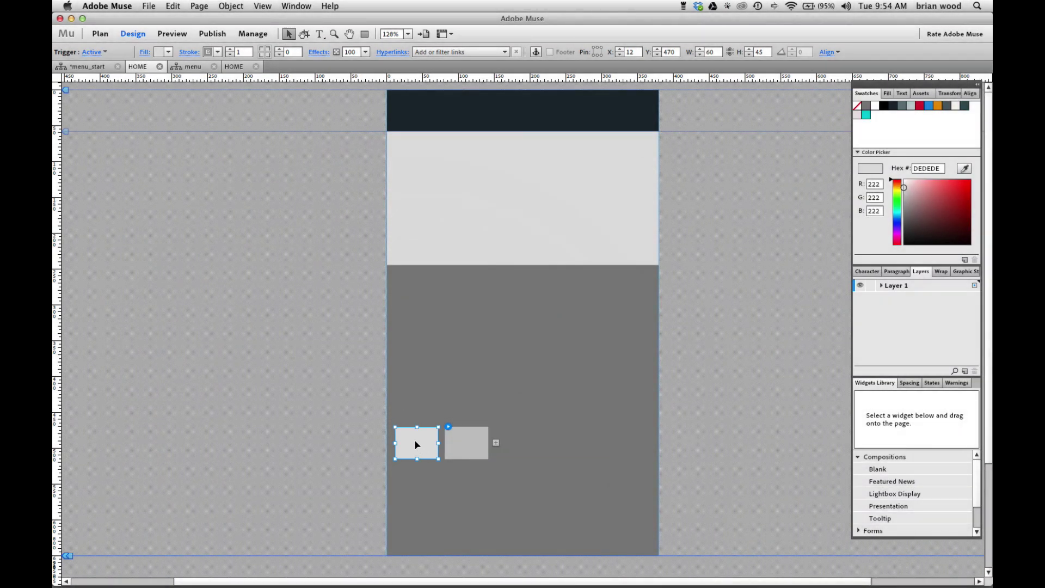
{"action": "left_click_drag", "start_coordinate": [417, 445], "coordinate": [601, 144]}
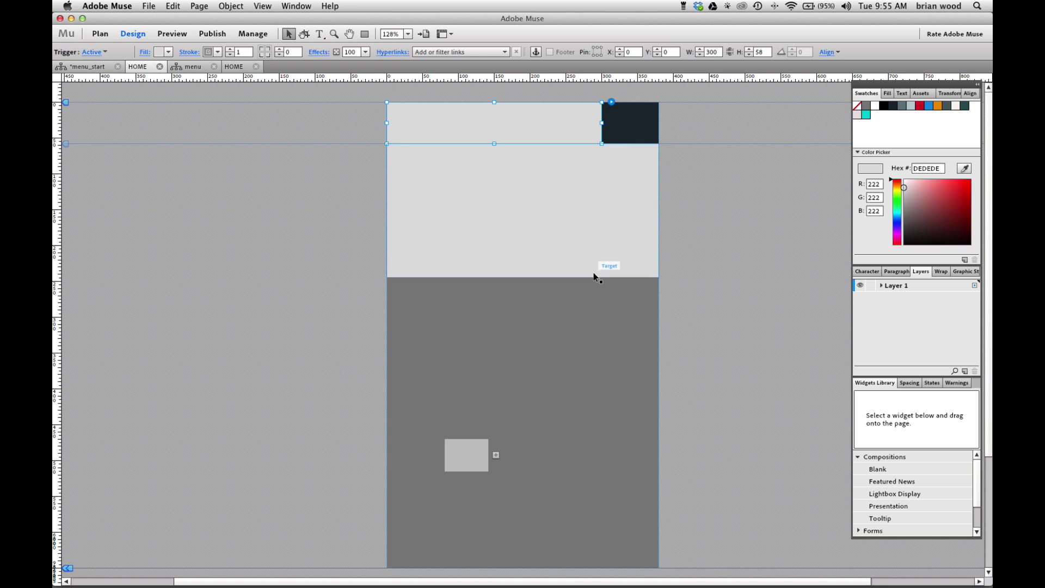
{"action": "left_click", "coordinate": [470, 451]}
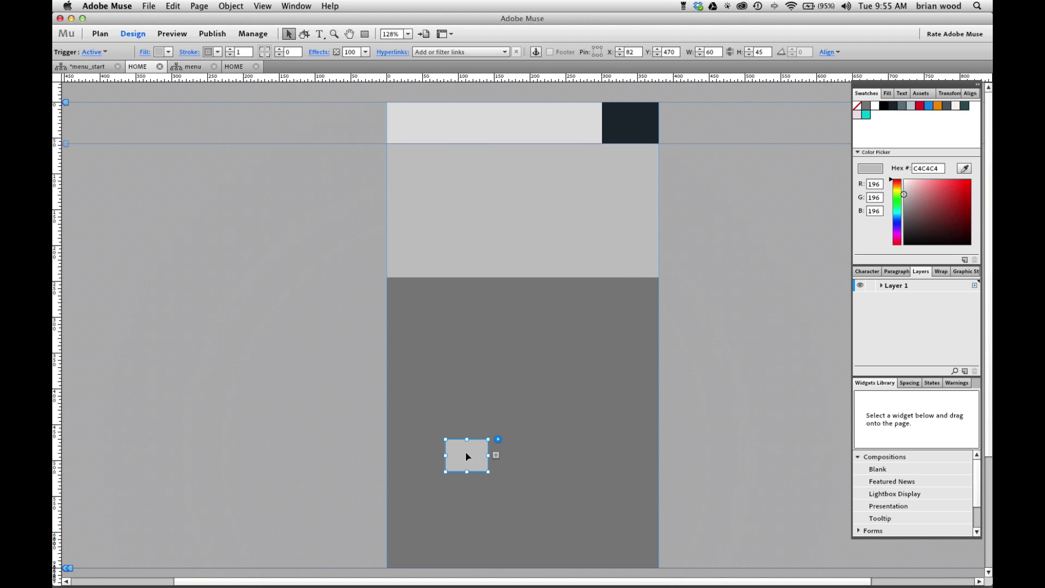
{"action": "left_click_drag", "start_coordinate": [466, 452], "coordinate": [622, 115]}
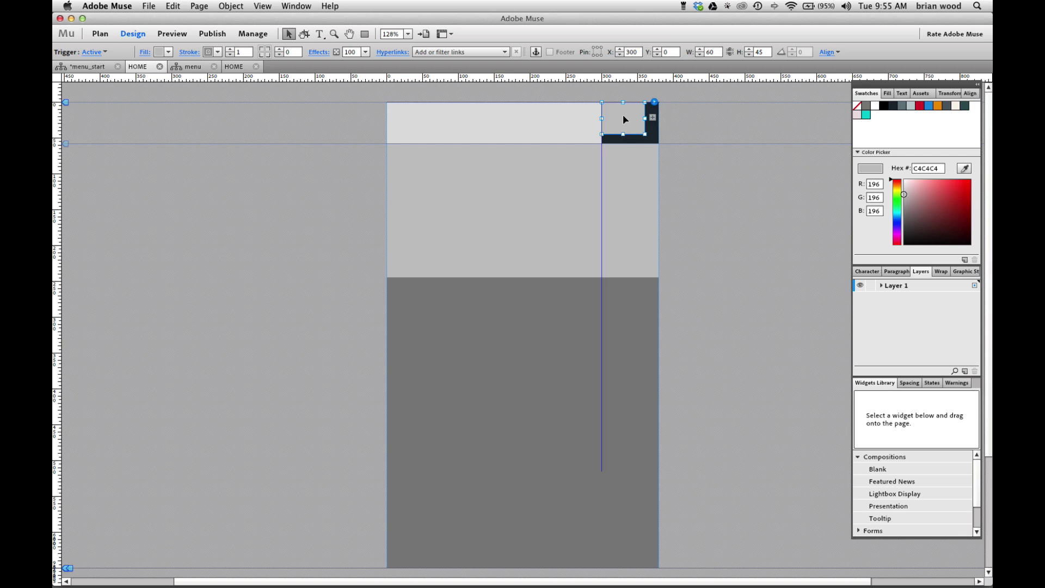
{"action": "left_click_drag", "start_coordinate": [623, 114], "coordinate": [658, 142]}
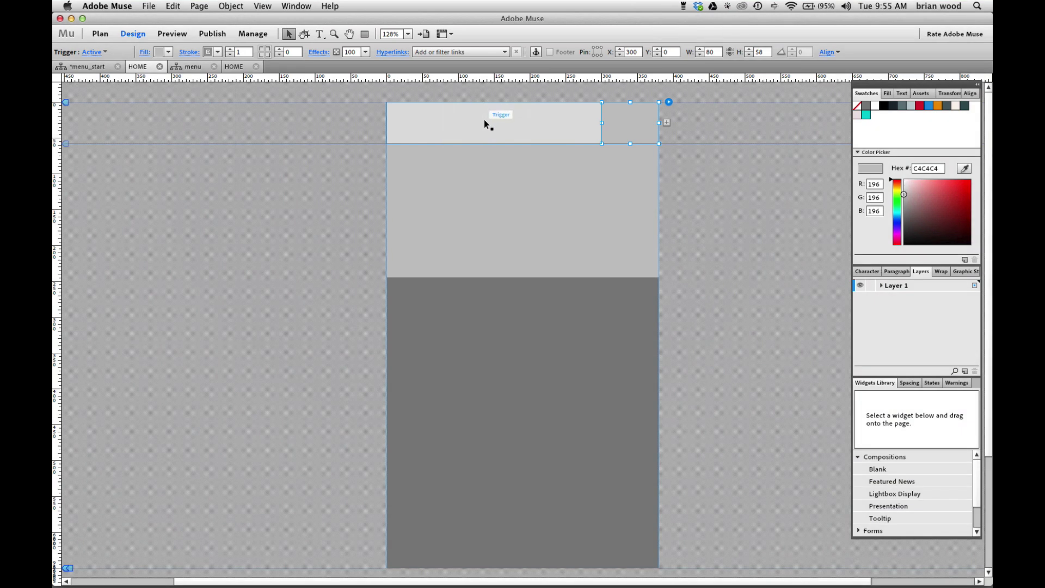
{"action": "left_click", "coordinate": [484, 120]}
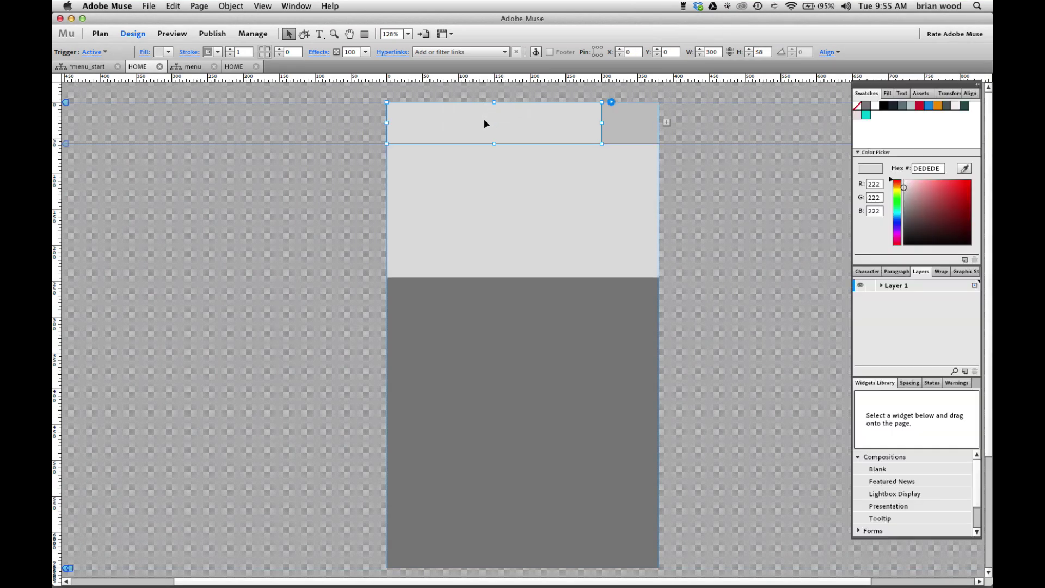
{"action": "left_click", "coordinate": [624, 122]}
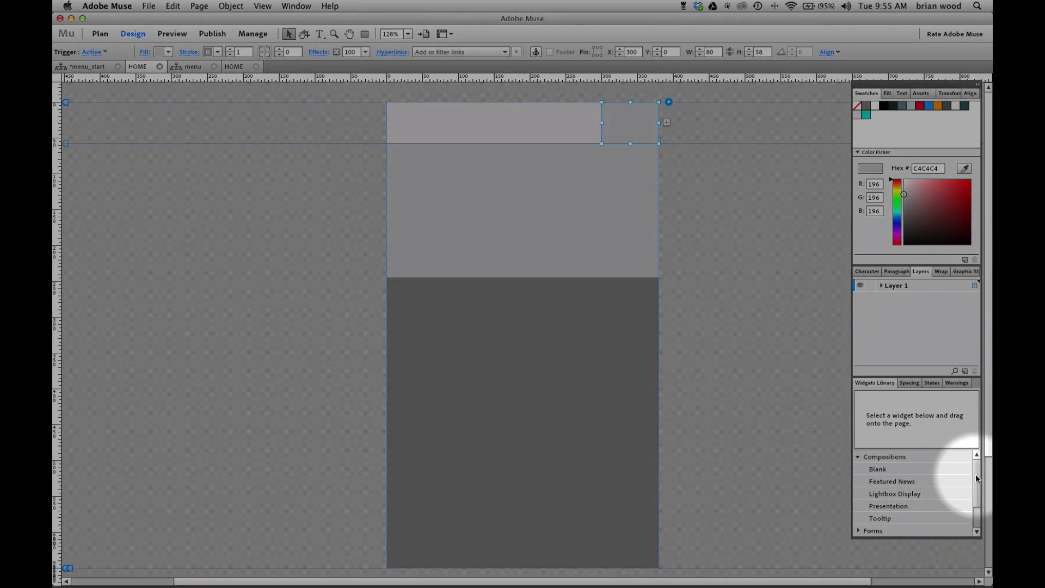
- Add a 180 × 213 vertical HOME/INFO/SERVICES/CONTACT menu at X 200, just under the header
{"action": "left_click_drag", "start_coordinate": [975, 475], "coordinate": [975, 505]}
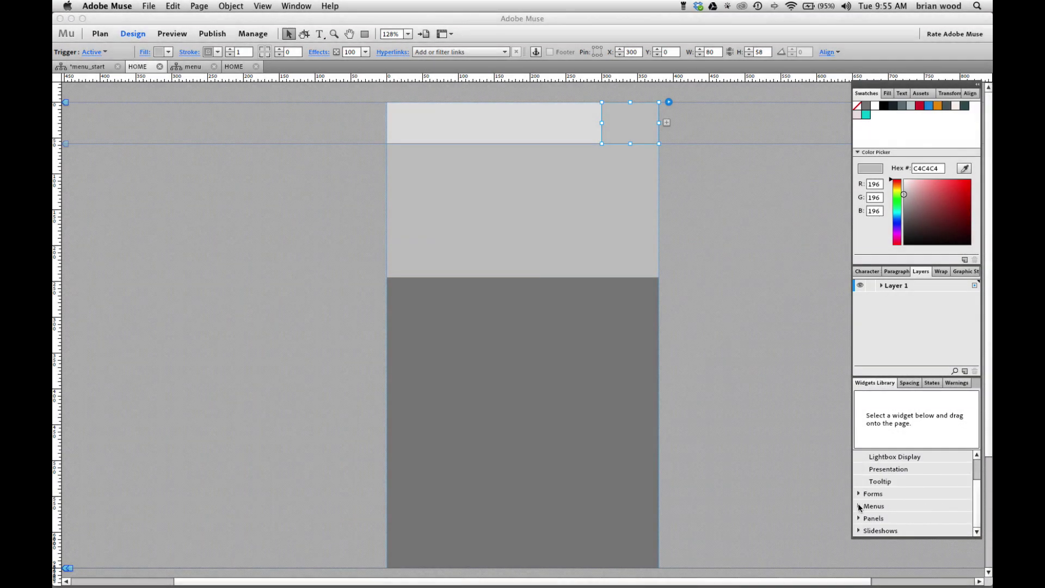
{"action": "left_click", "coordinate": [858, 506]}
{"action": "left_click", "coordinate": [880, 531]}
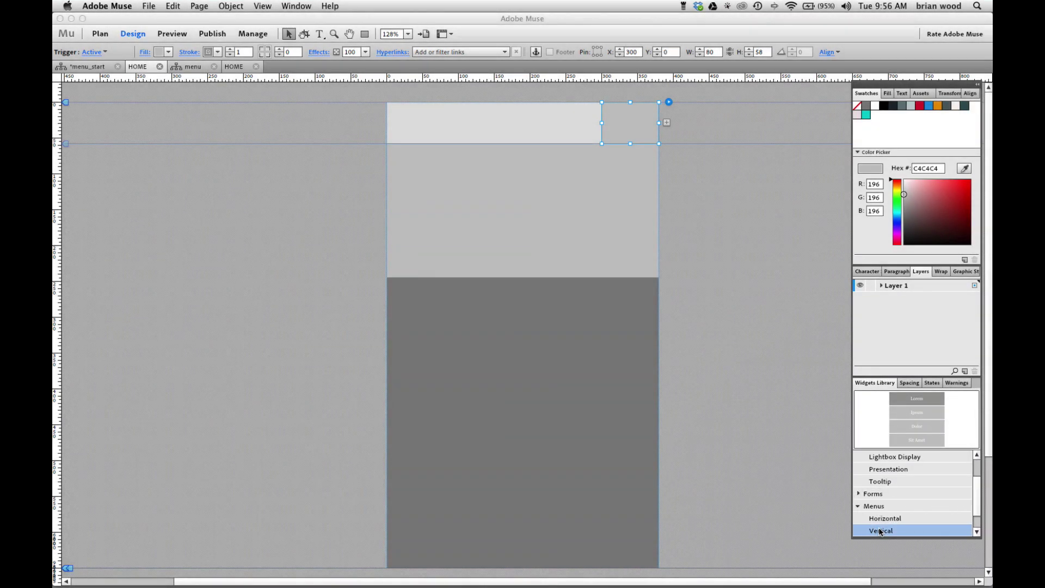
{"action": "left_click_drag", "start_coordinate": [880, 531], "coordinate": [475, 172]}
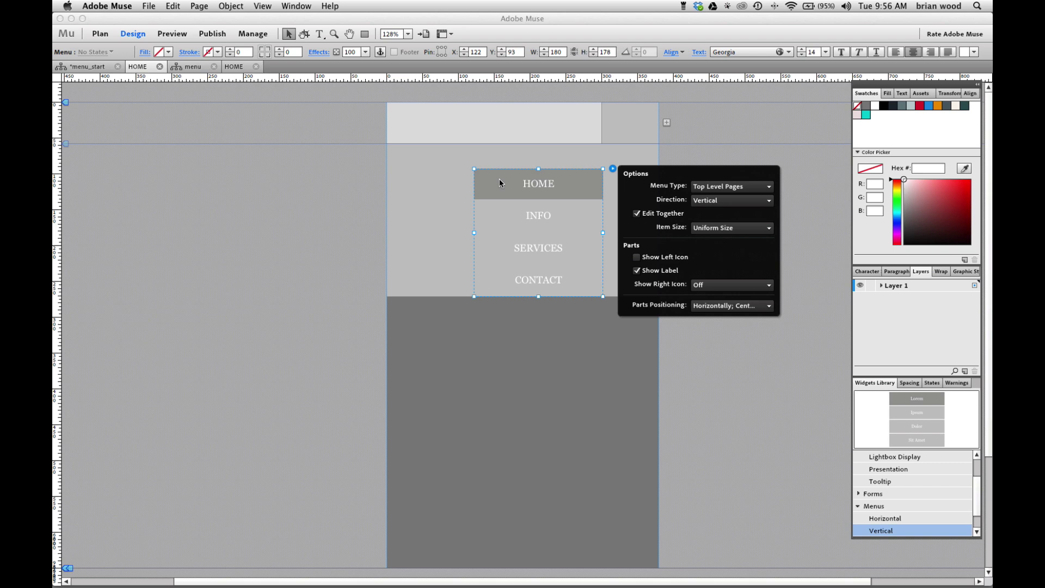
{"action": "left_click_drag", "start_coordinate": [498, 178], "coordinate": [552, 161]}
{"action": "left_click_drag", "start_coordinate": [595, 271], "coordinate": [595, 298]}
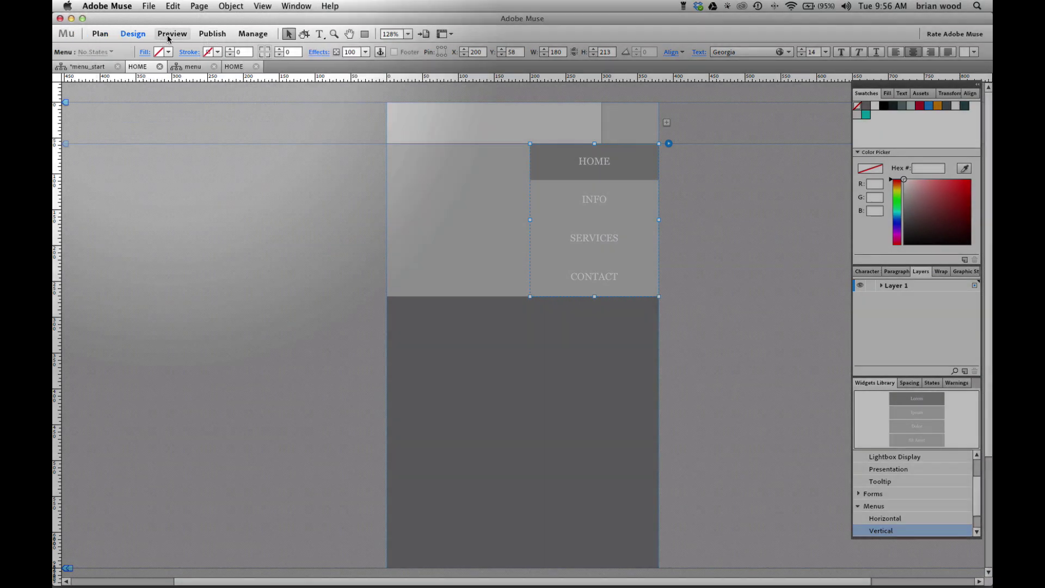
- Preview the page, open, close and reopen the slide-out menu, then go back to Design
{"action": "left_click", "coordinate": [168, 34]}
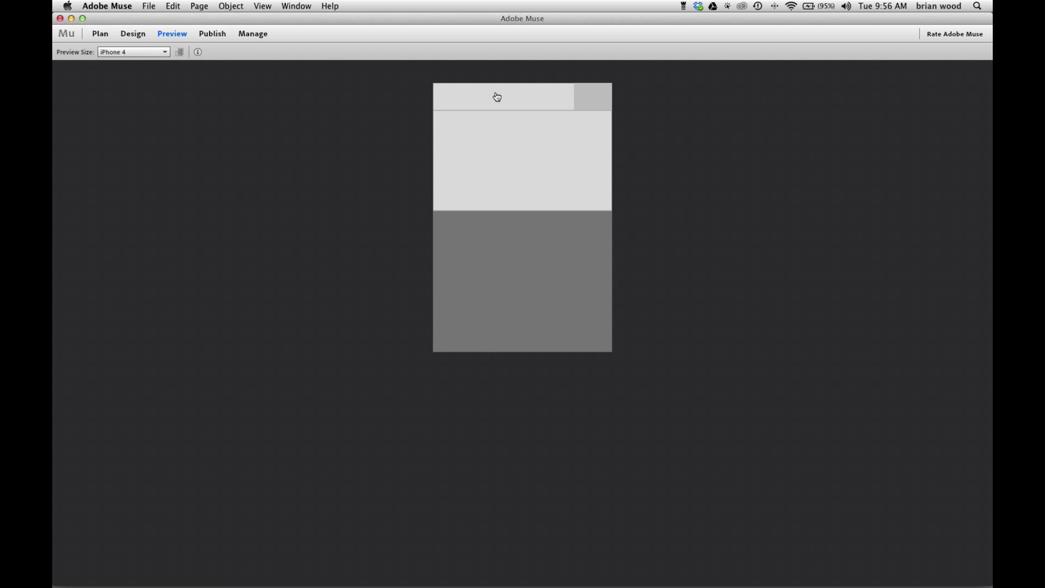
{"action": "left_click", "coordinate": [589, 96]}
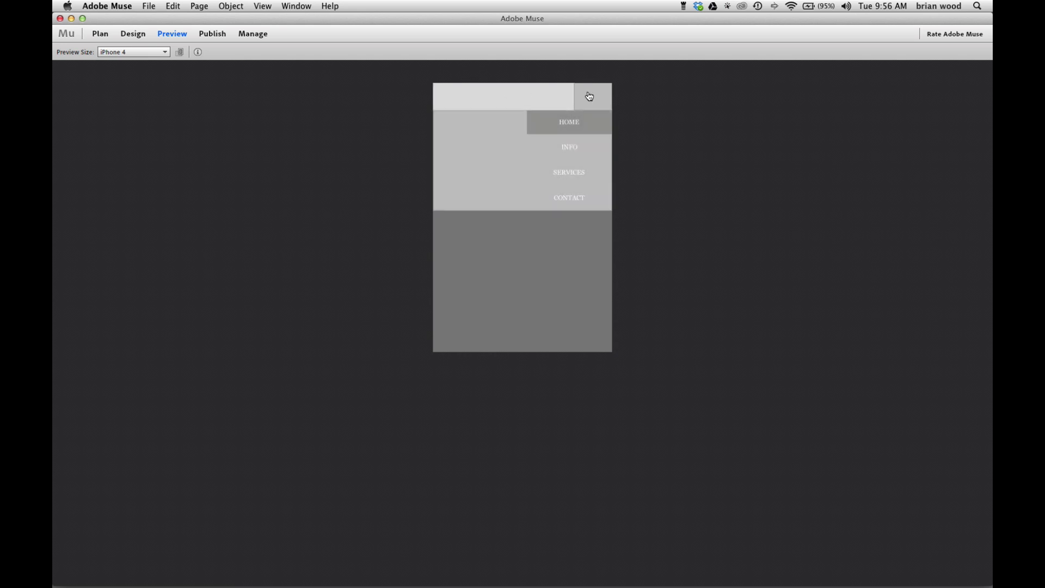
{"action": "left_click", "coordinate": [572, 99]}
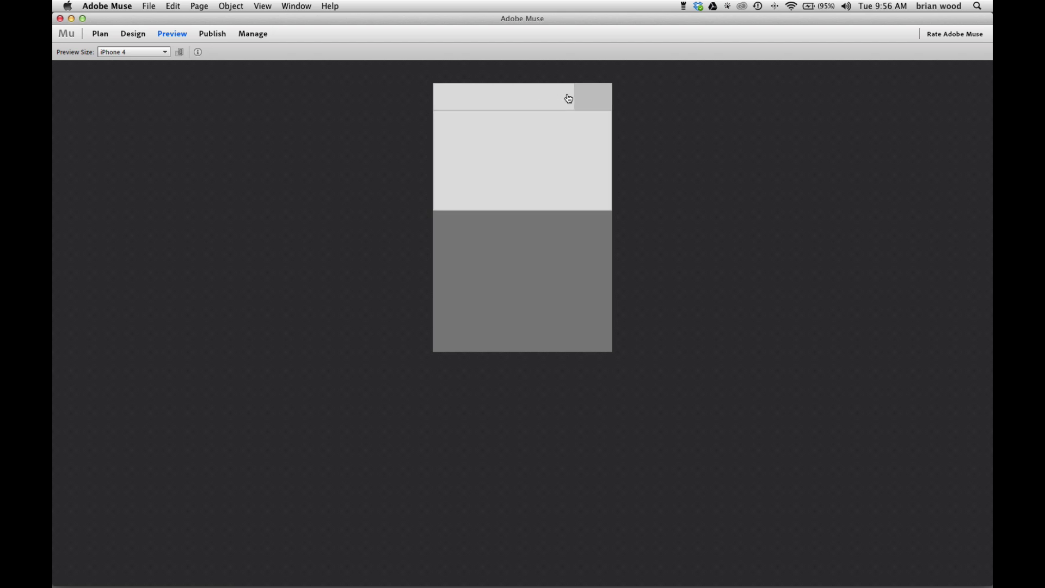
{"action": "left_click", "coordinate": [584, 98]}
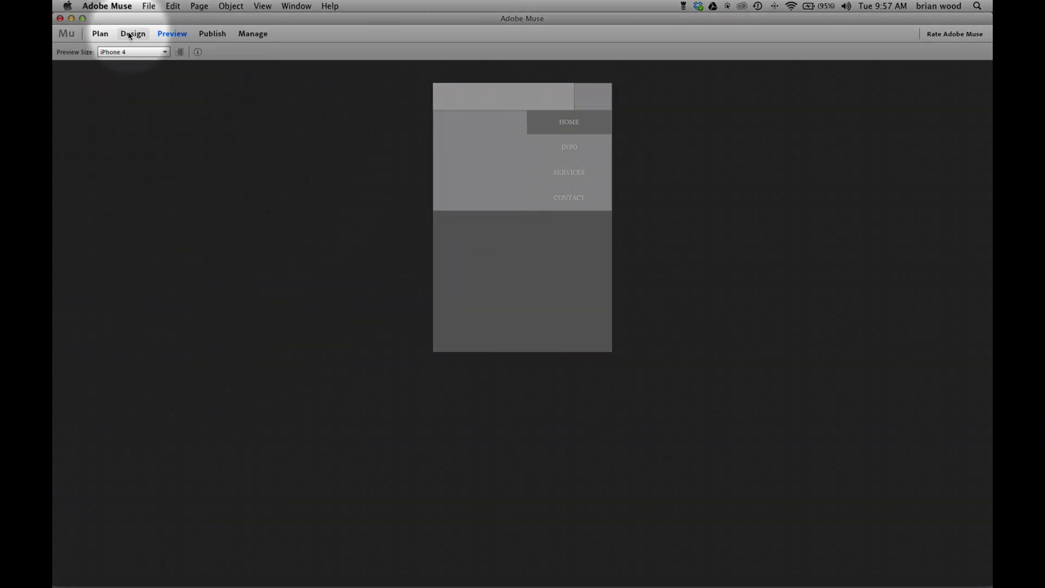
{"action": "left_click", "coordinate": [130, 34]}
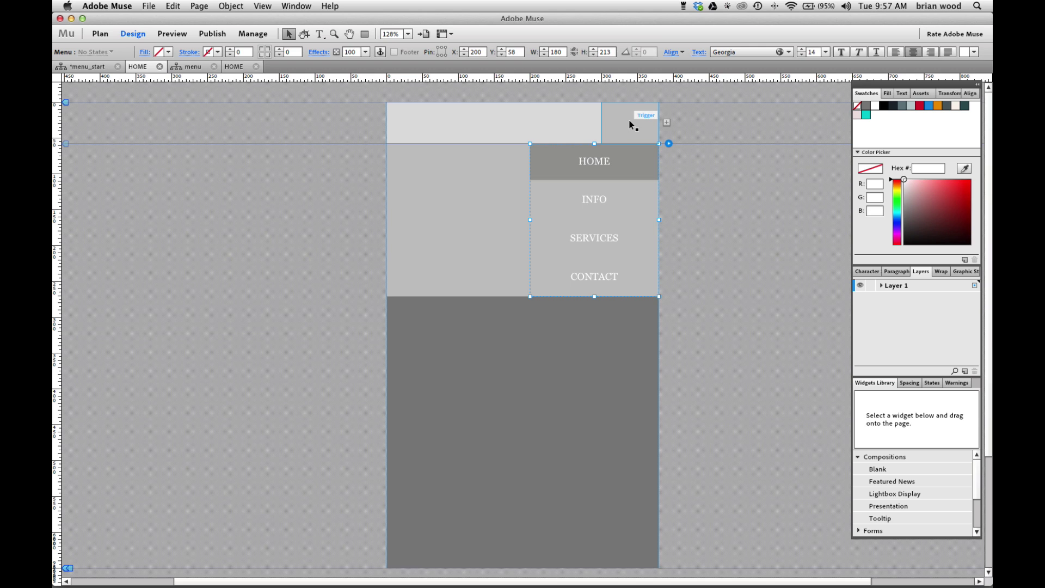
- Select the menu's container panel, then the whole 380 × 271 composition widget
{"action": "left_click", "coordinate": [589, 165]}
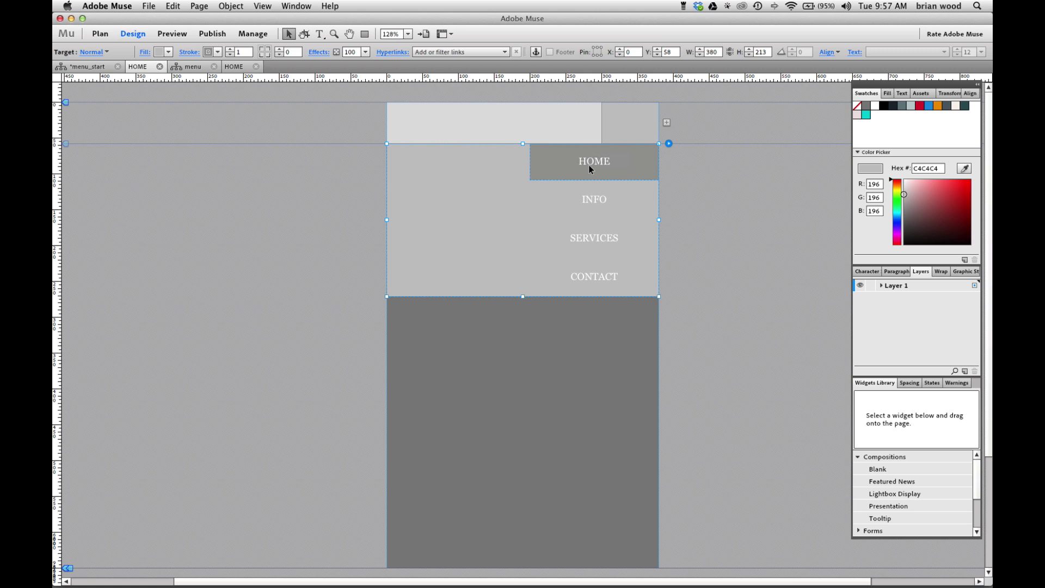
{"action": "left_click", "coordinate": [446, 133]}
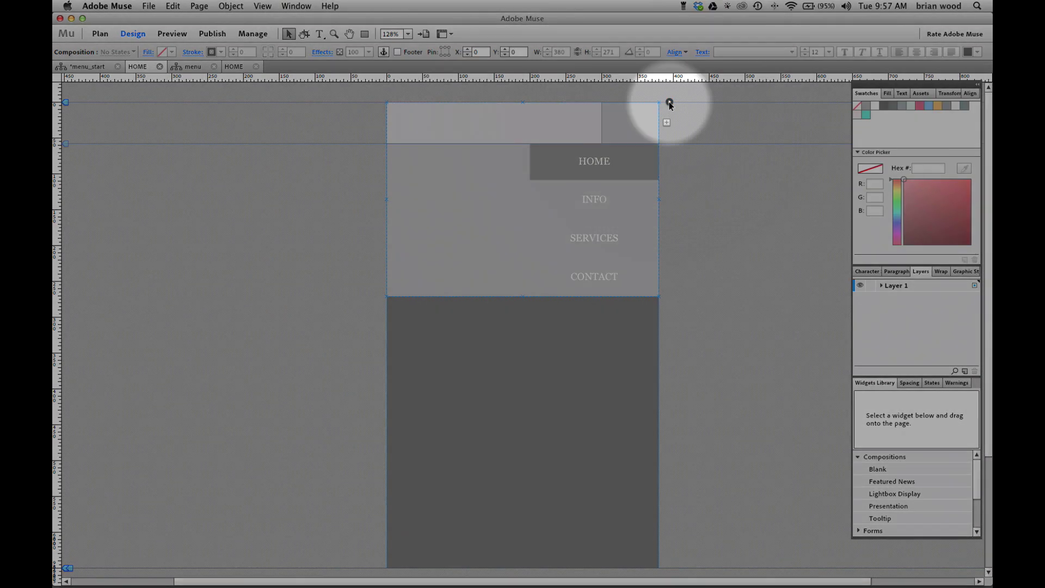
- Set the menu composition's Transition to Horizontal in Composition Options
{"action": "left_click", "coordinate": [670, 102]}
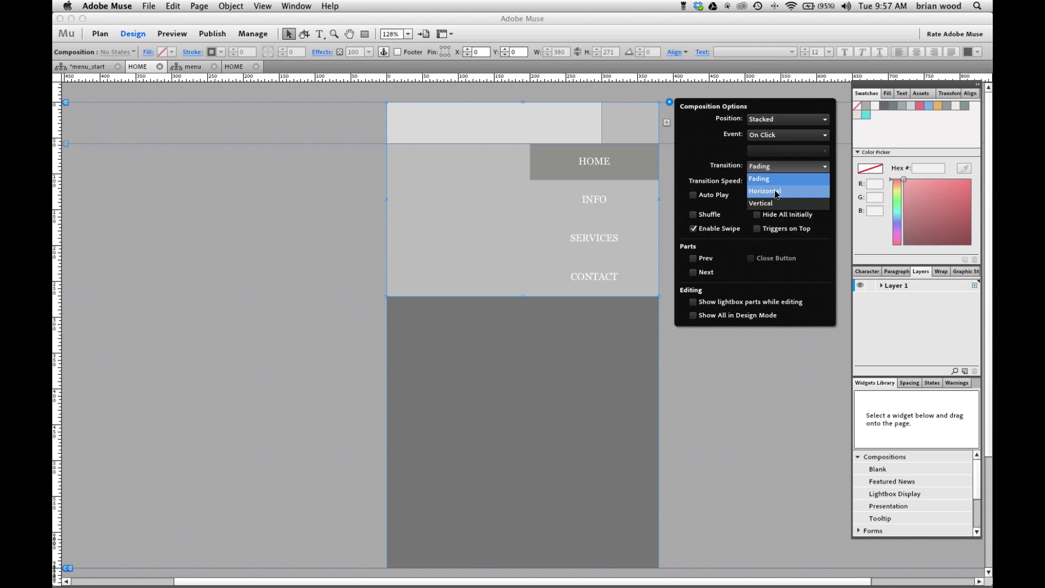
{"action": "left_click", "coordinate": [777, 191]}
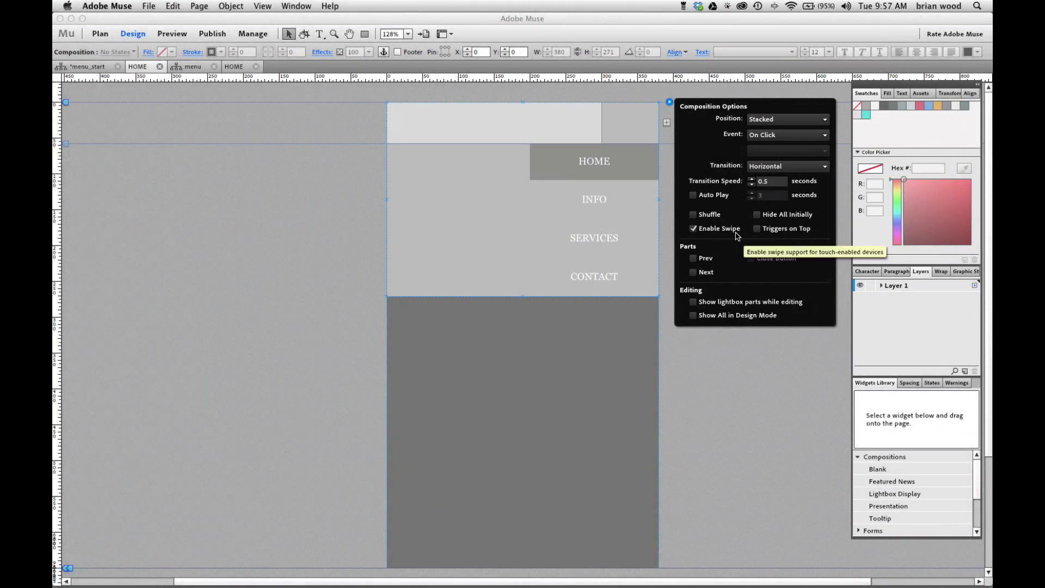
{"action": "left_click", "coordinate": [295, 176]}
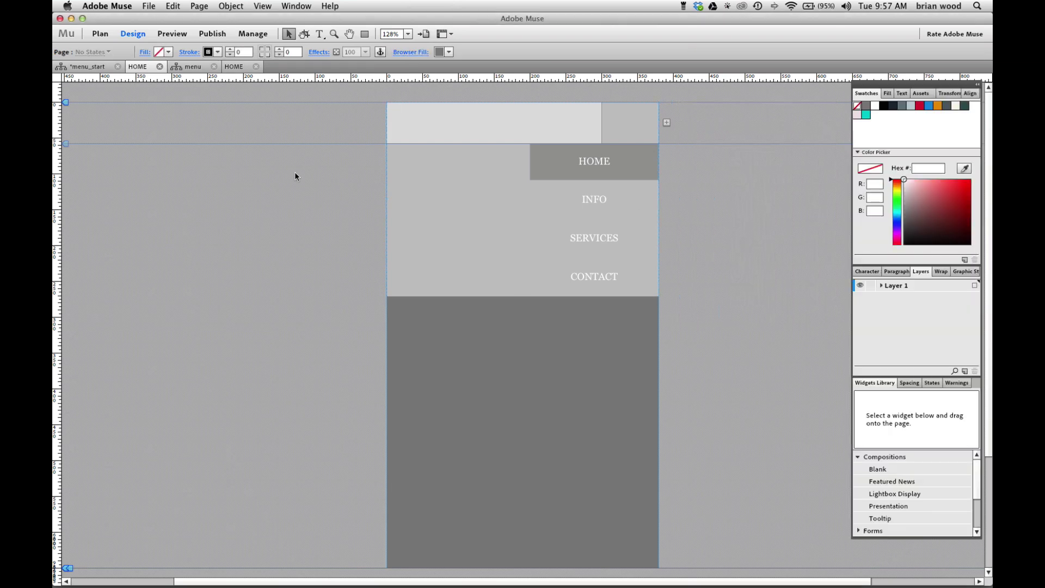
- Test the horizontal slide-out menu in the phone preview, then go back to Design
{"action": "left_click", "coordinate": [169, 34]}
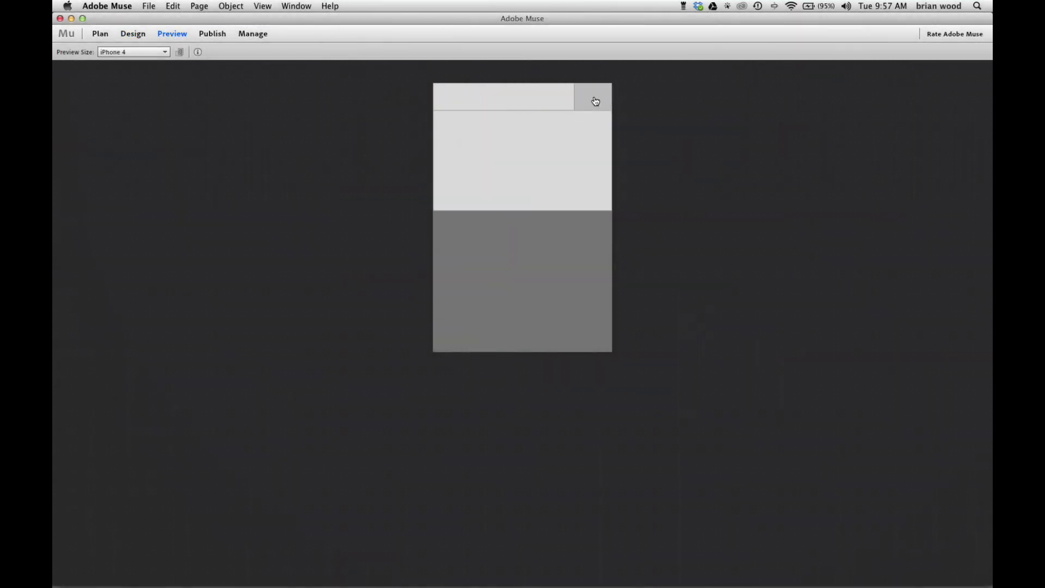
{"action": "left_click", "coordinate": [596, 102]}
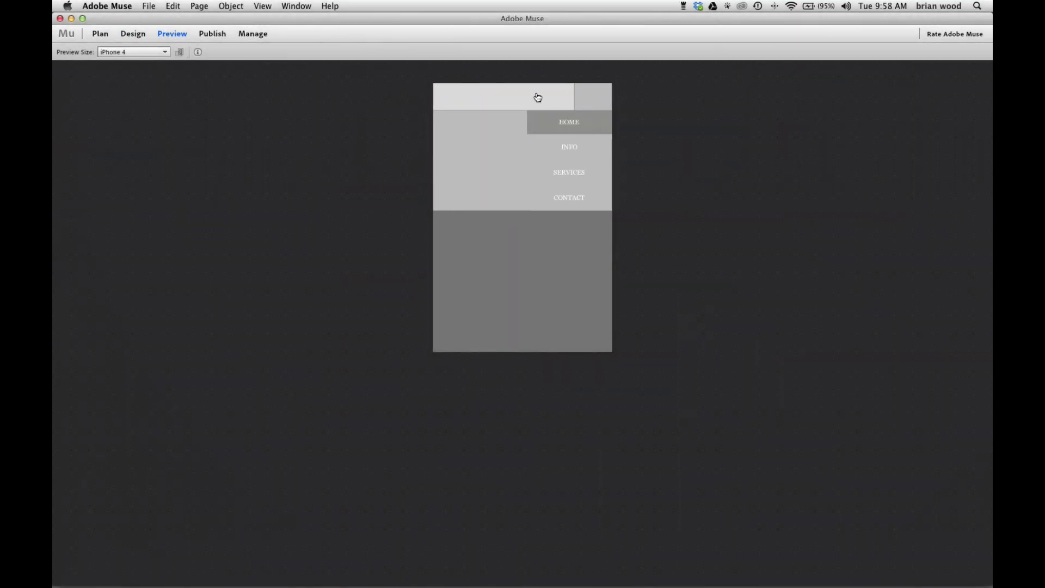
{"action": "left_click", "coordinate": [591, 98]}
{"action": "left_click", "coordinate": [533, 96]}
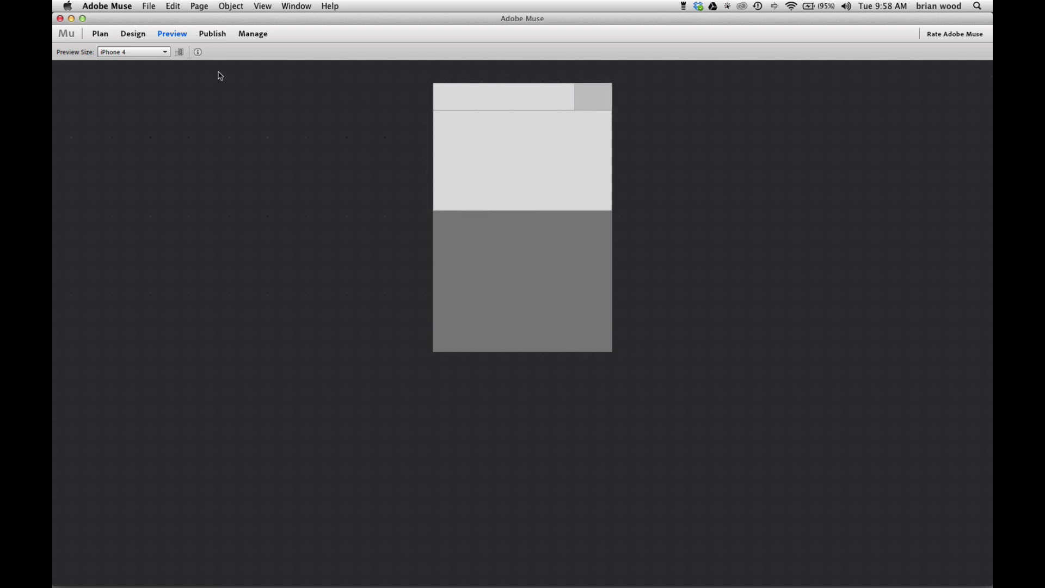
{"action": "left_click", "coordinate": [122, 34]}
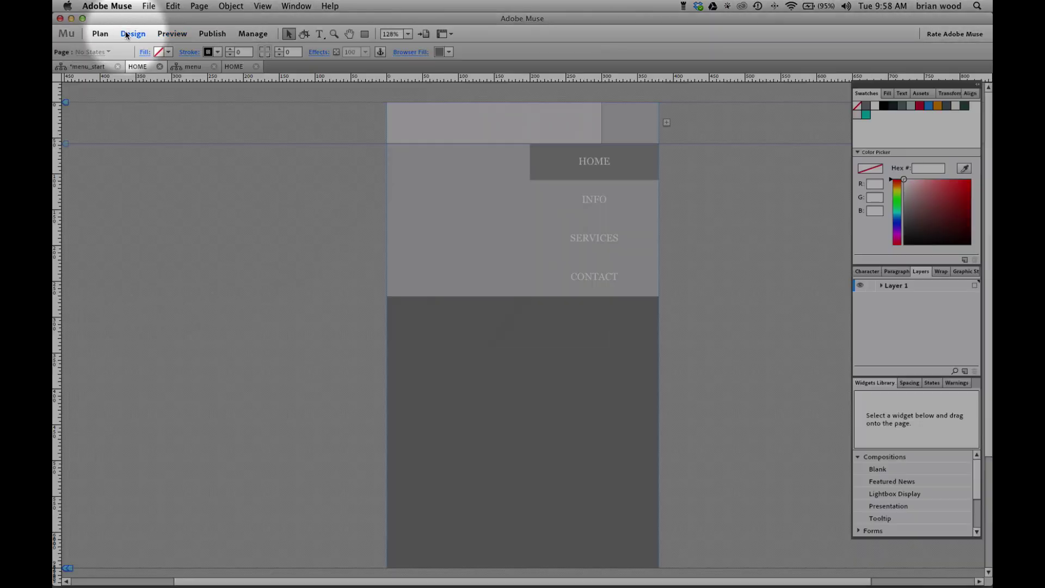
- Select the header trigger and set its Normal-state fill to colour None at 0 opacity
{"action": "left_click", "coordinate": [529, 132]}
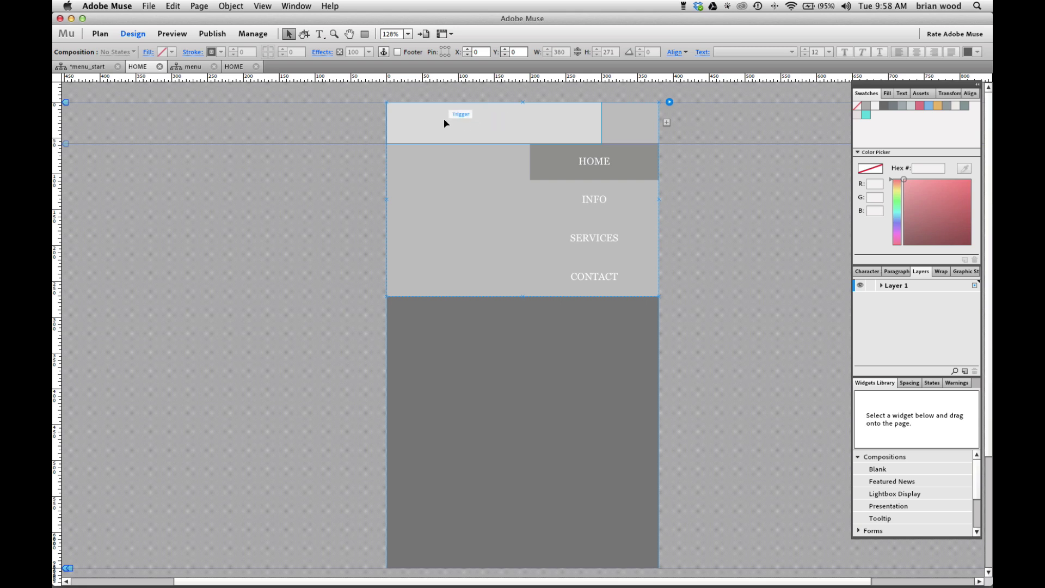
{"action": "left_click", "coordinate": [445, 120]}
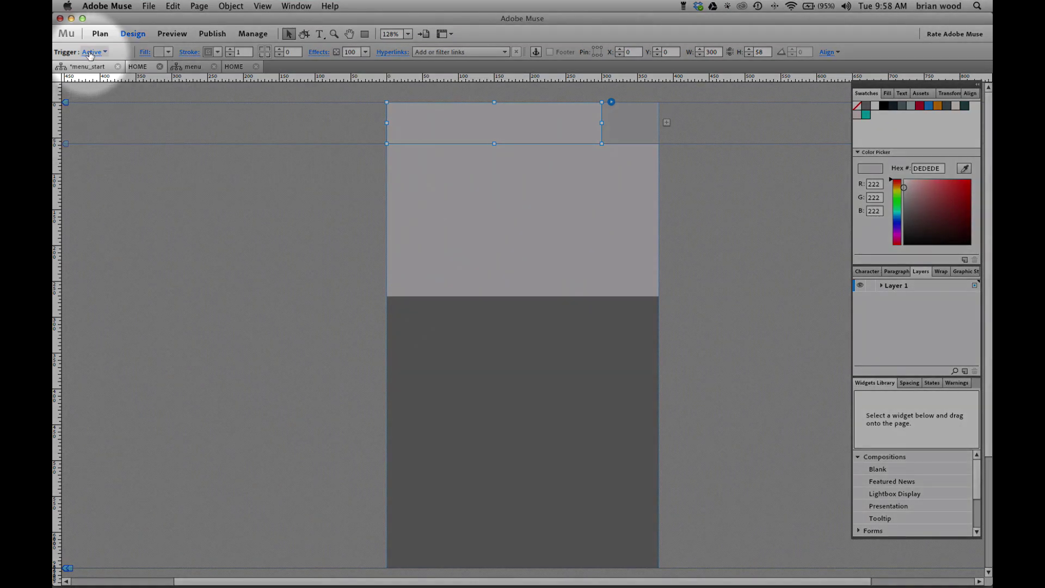
{"action": "left_click", "coordinate": [91, 52]}
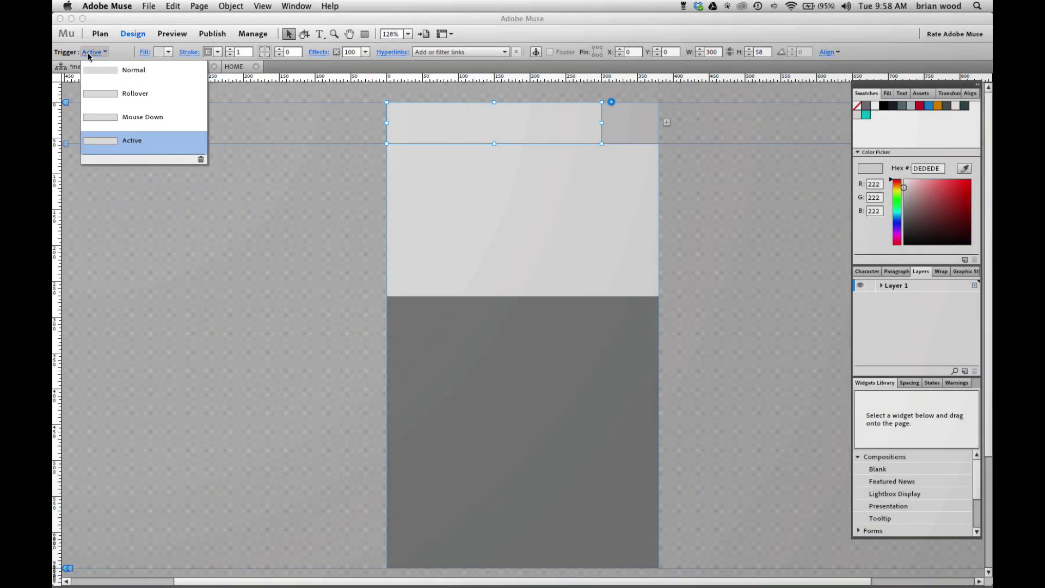
{"action": "left_click", "coordinate": [132, 72]}
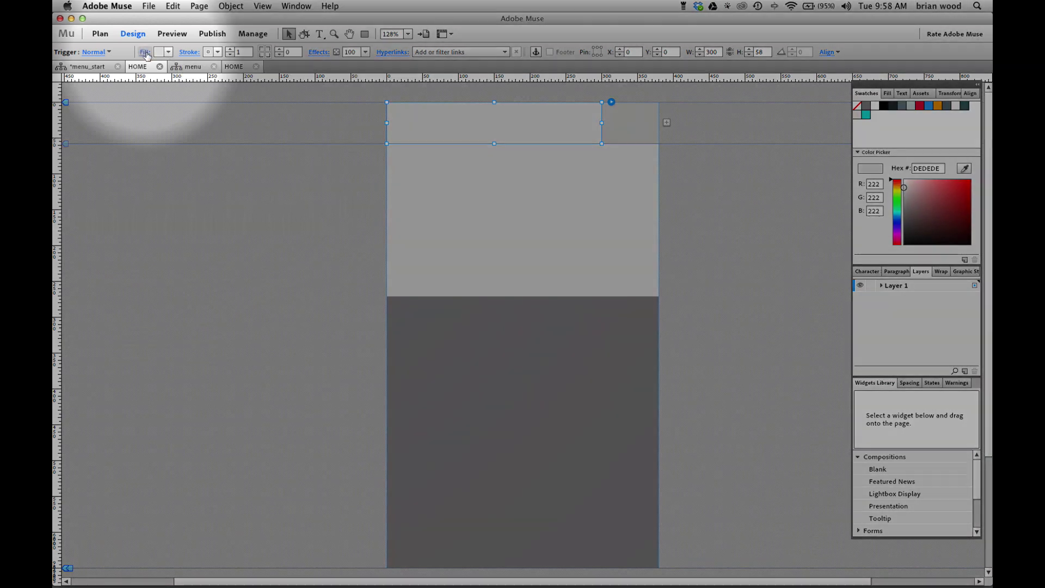
{"action": "left_click", "coordinate": [144, 52]}
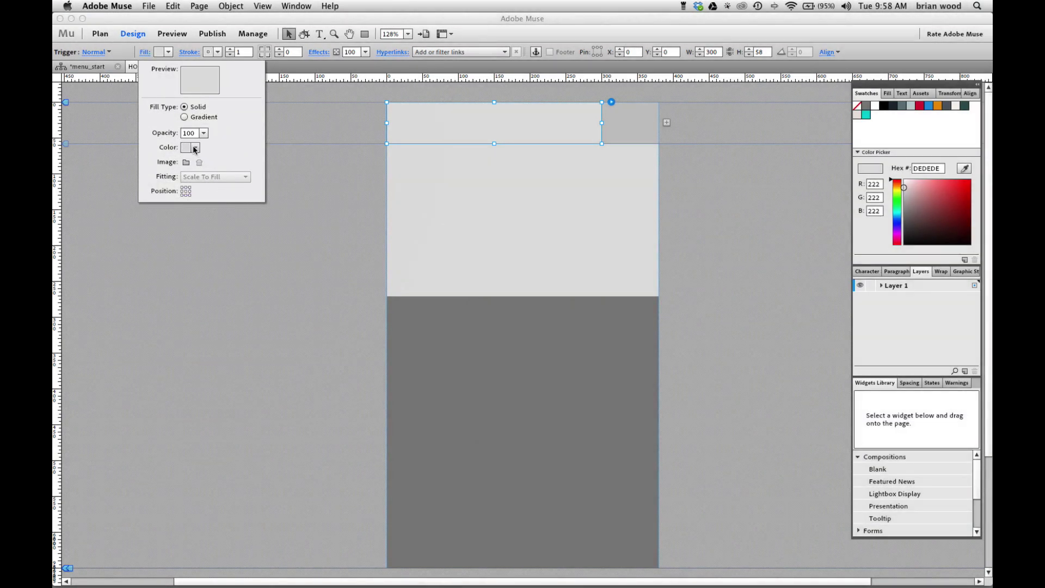
{"action": "left_click", "coordinate": [203, 133]}
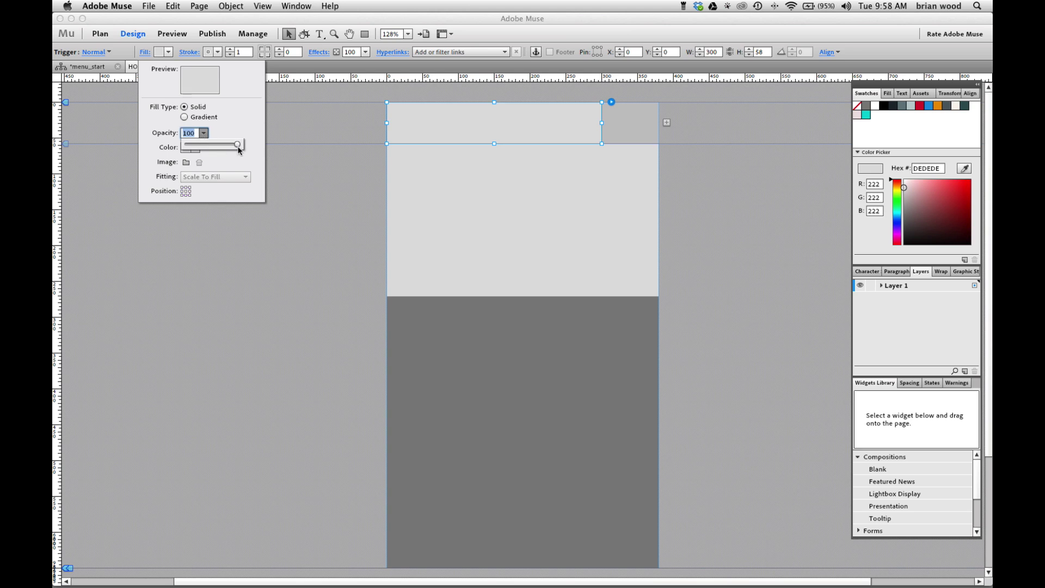
{"action": "left_click_drag", "start_coordinate": [240, 144], "coordinate": [176, 147]}
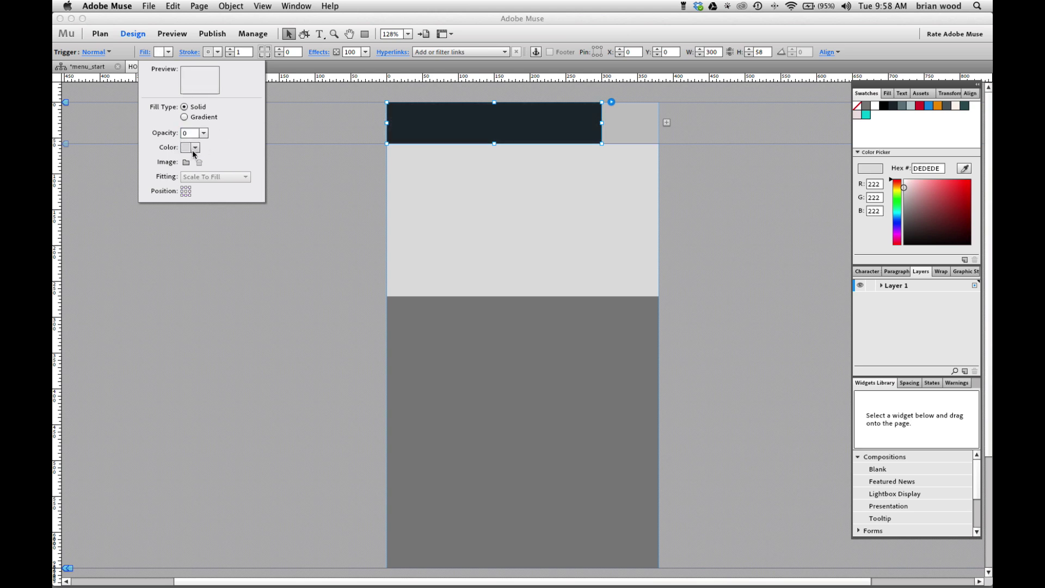
{"action": "left_click", "coordinate": [195, 148]}
{"action": "left_click", "coordinate": [194, 182]}
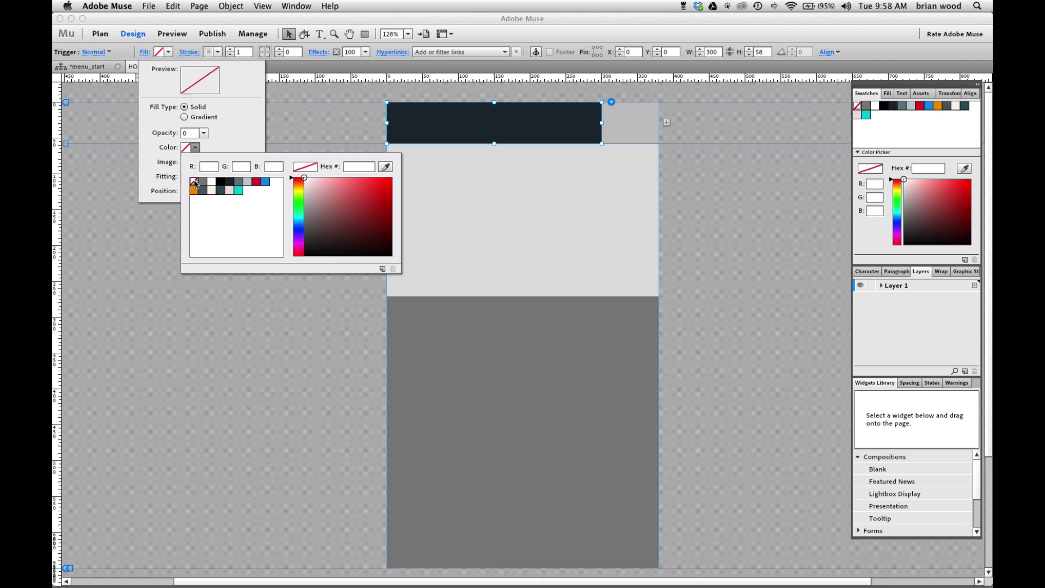
{"action": "left_click", "coordinate": [225, 124]}
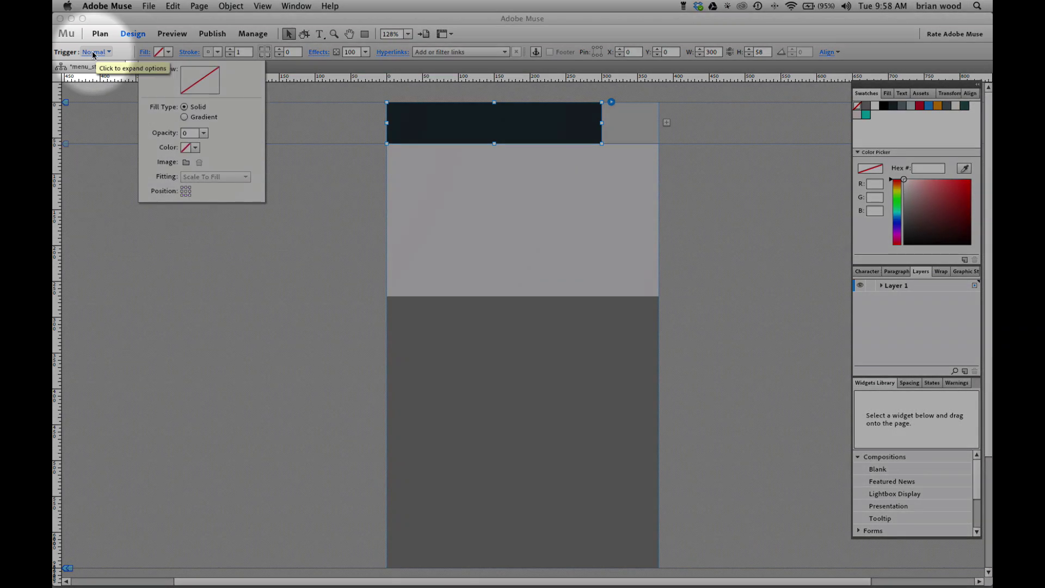
- Clear the trigger's Rollover state styling and set its Normal-state stroke weight to 0
{"action": "key", "text": "Escape"}
{"action": "left_click", "coordinate": [92, 51]}
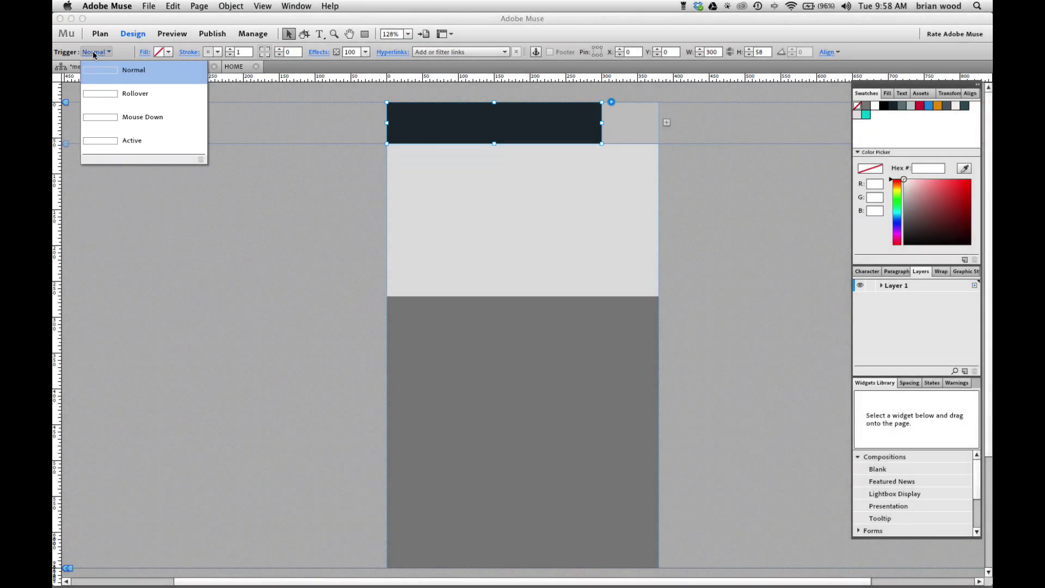
{"action": "left_click", "coordinate": [141, 96]}
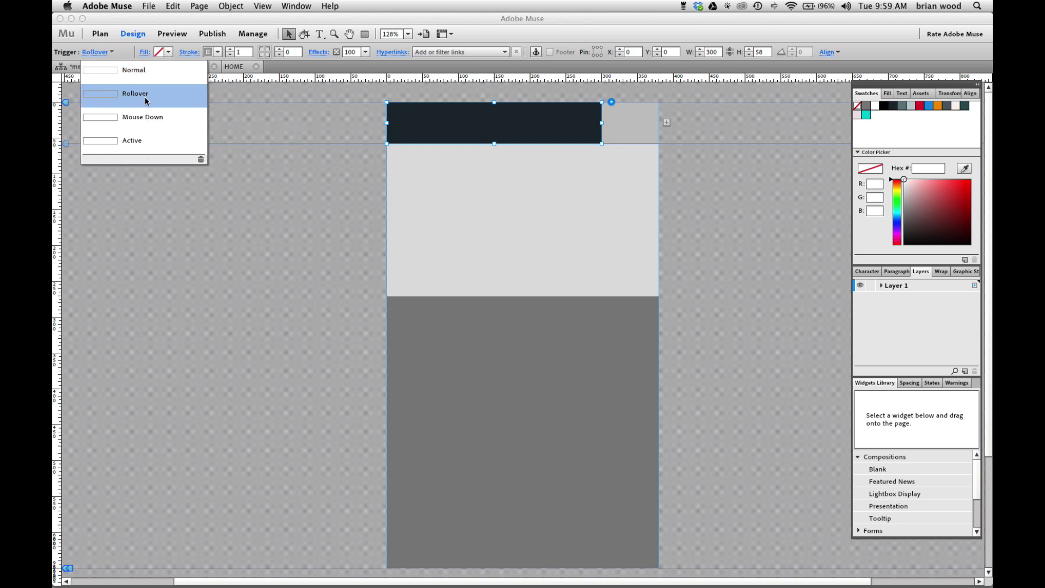
{"action": "left_click", "coordinate": [201, 161]}
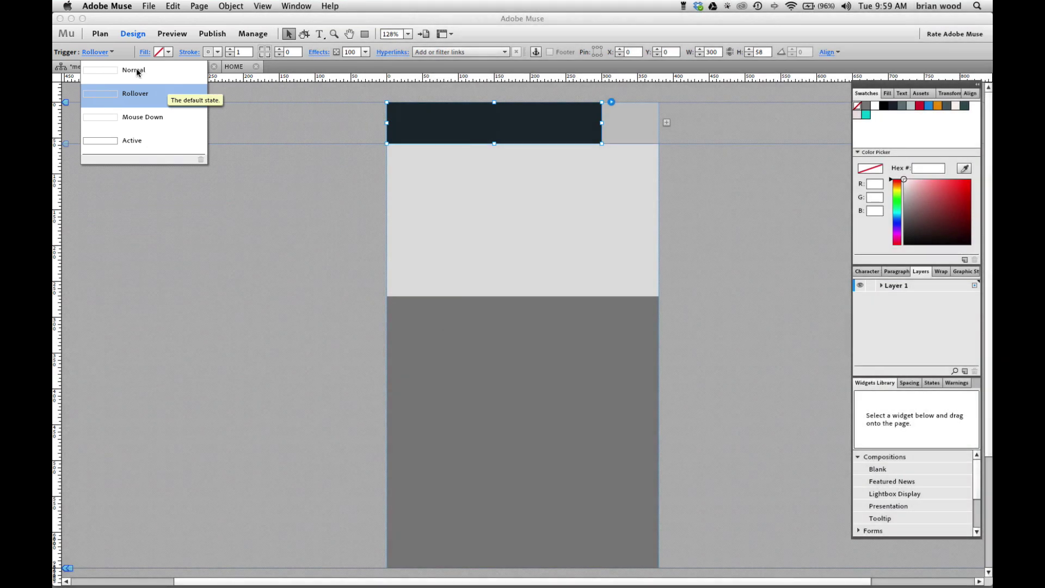
{"action": "left_click", "coordinate": [136, 72]}
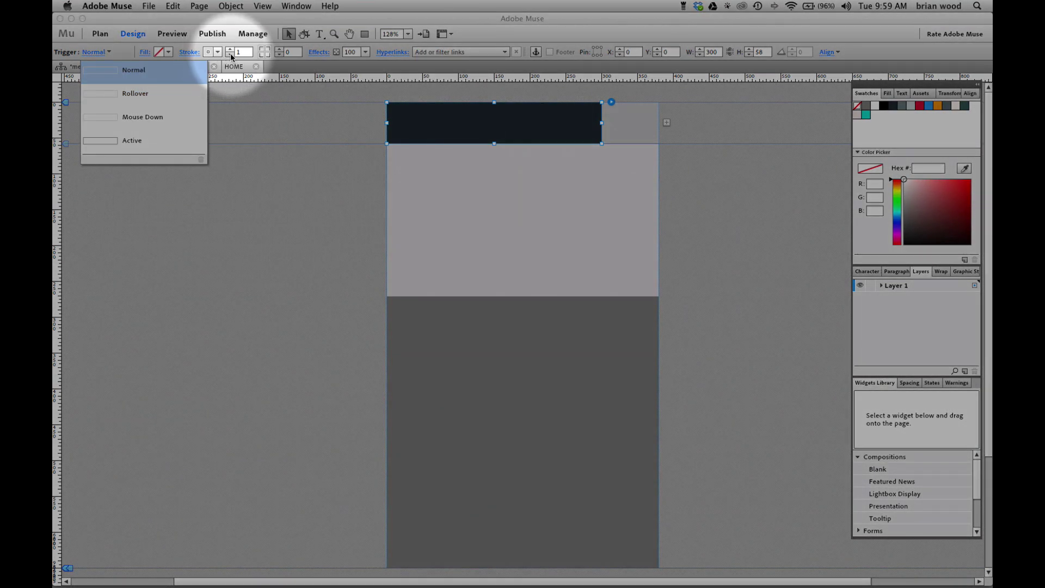
{"action": "left_click", "coordinate": [231, 57]}
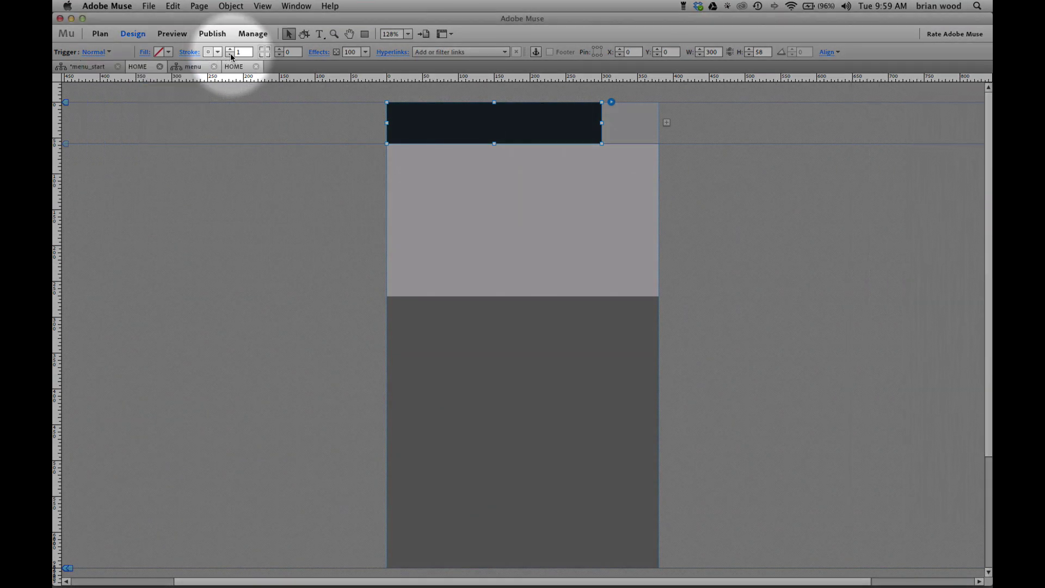
{"action": "left_click", "coordinate": [230, 57]}
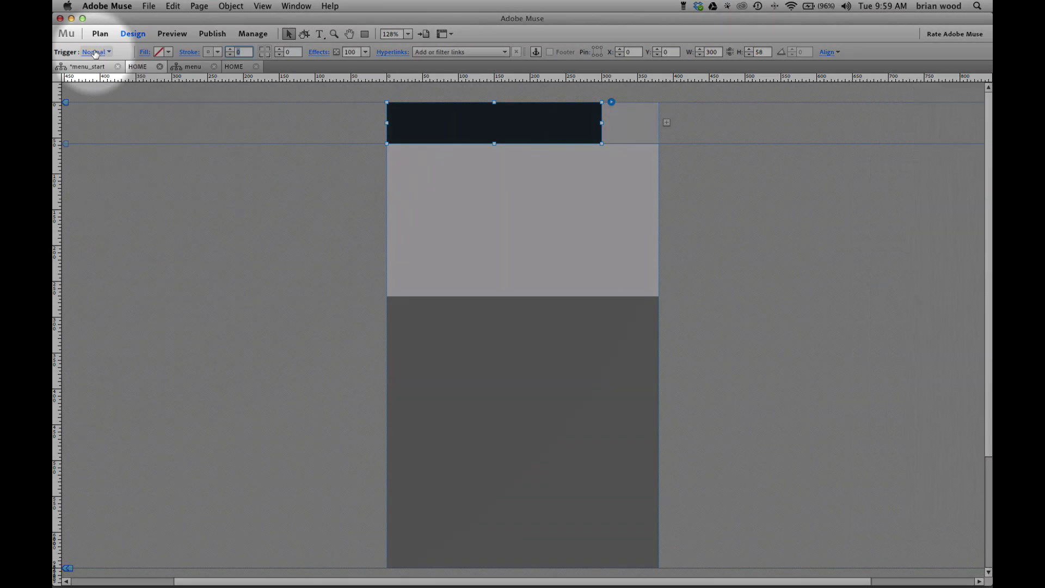
- Step through Rollover and Mouse Down, then clear the trigger's Active state styling
{"action": "left_click", "coordinate": [95, 52]}
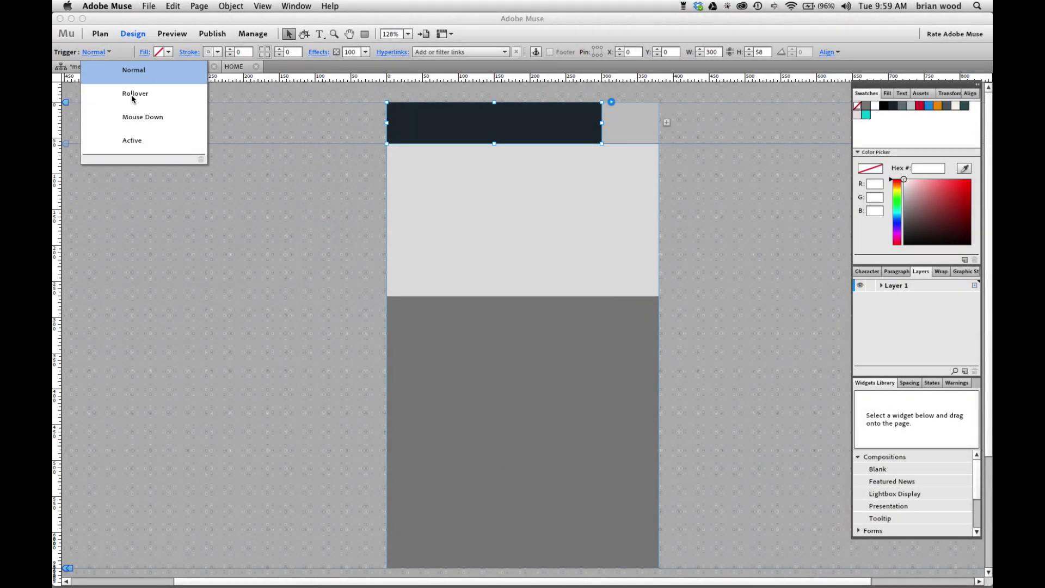
{"action": "left_click", "coordinate": [133, 95]}
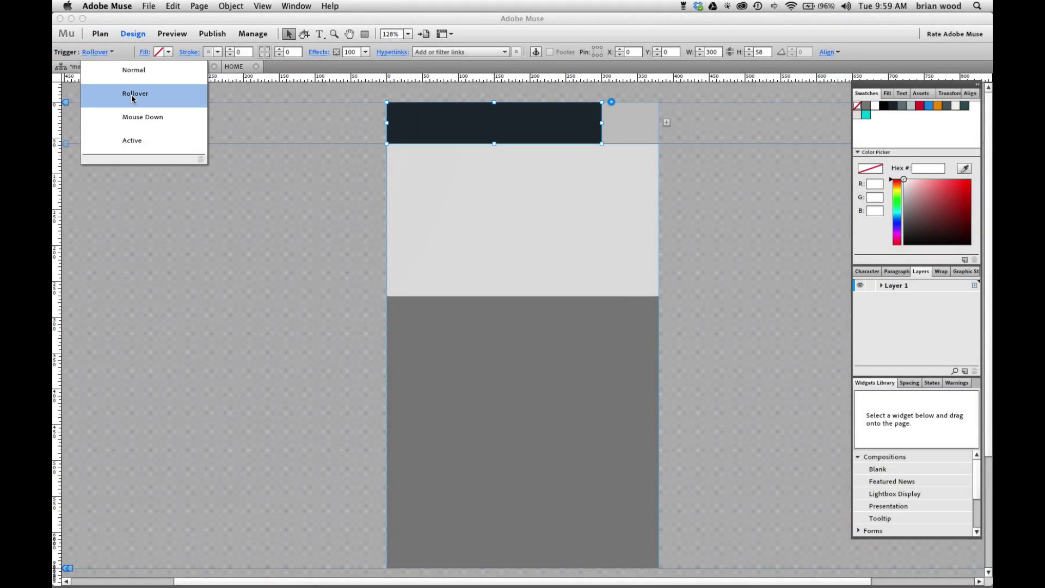
{"action": "left_click", "coordinate": [147, 119]}
{"action": "left_click", "coordinate": [146, 143]}
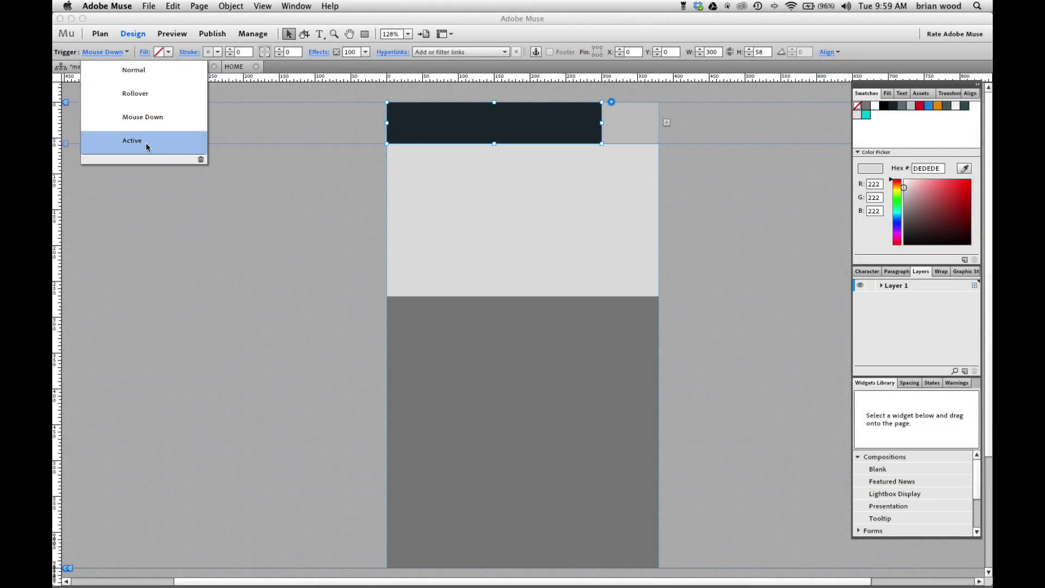
{"action": "left_click", "coordinate": [200, 159]}
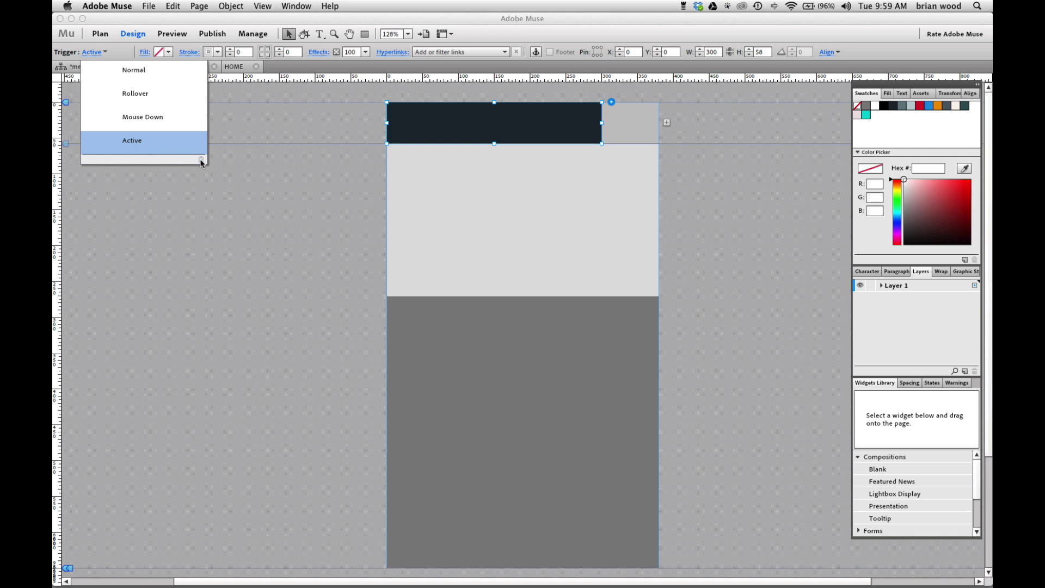
{"action": "left_click", "coordinate": [280, 129]}
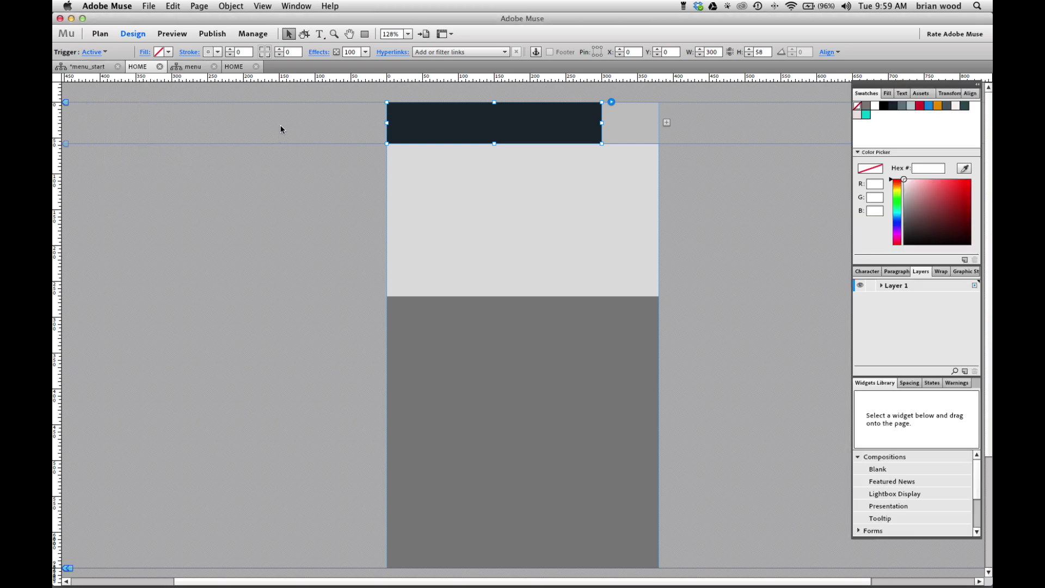
- Preview the page at phone size and tap the grey trigger to open the menu
{"action": "left_click", "coordinate": [166, 34]}
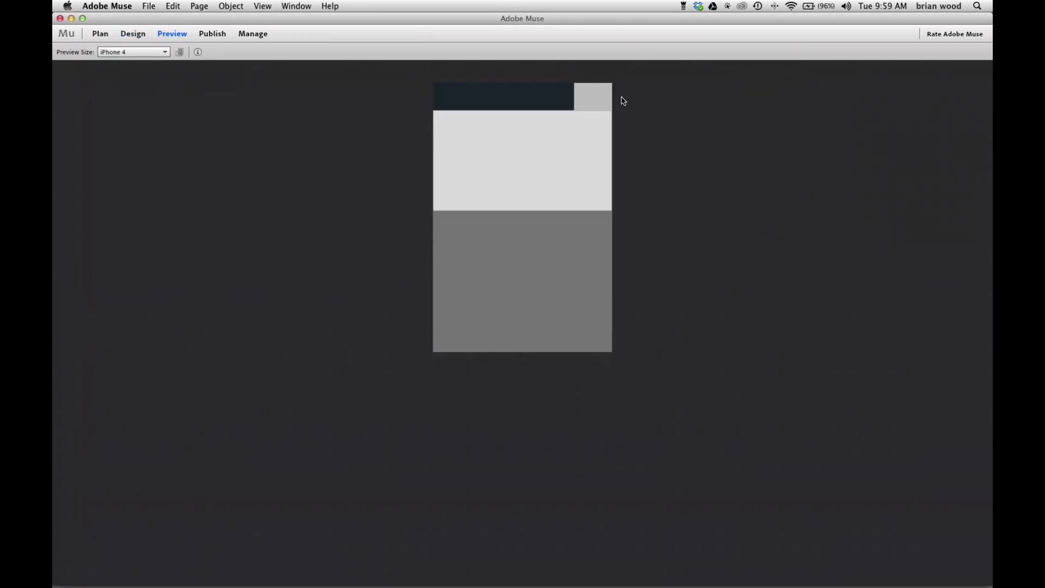
{"action": "left_click", "coordinate": [594, 99]}
- Back in Design view, select the menu panel and switch it to its Normal state
{"action": "left_click", "coordinate": [133, 33]}
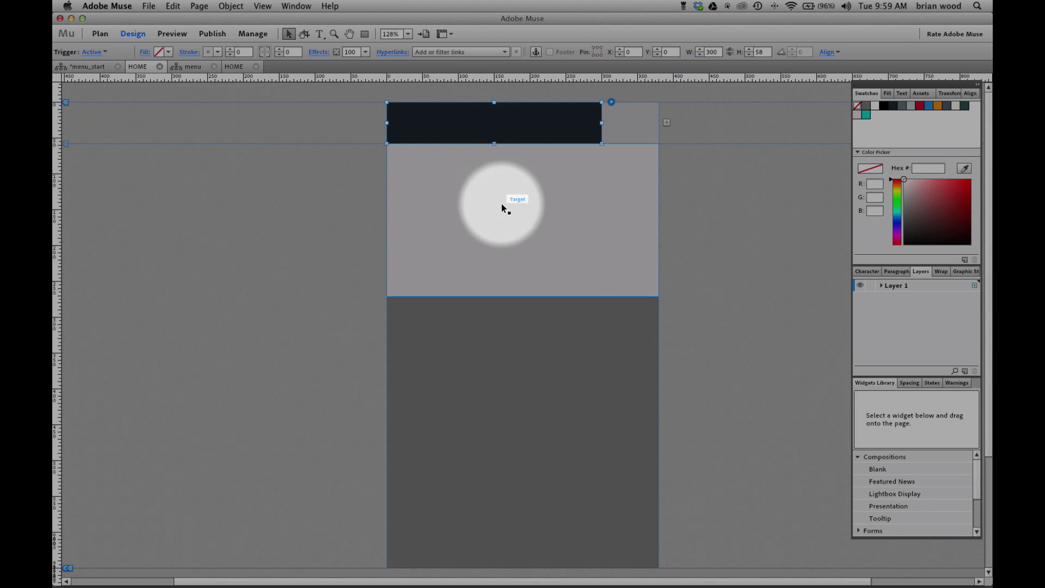
{"action": "left_click", "coordinate": [502, 205]}
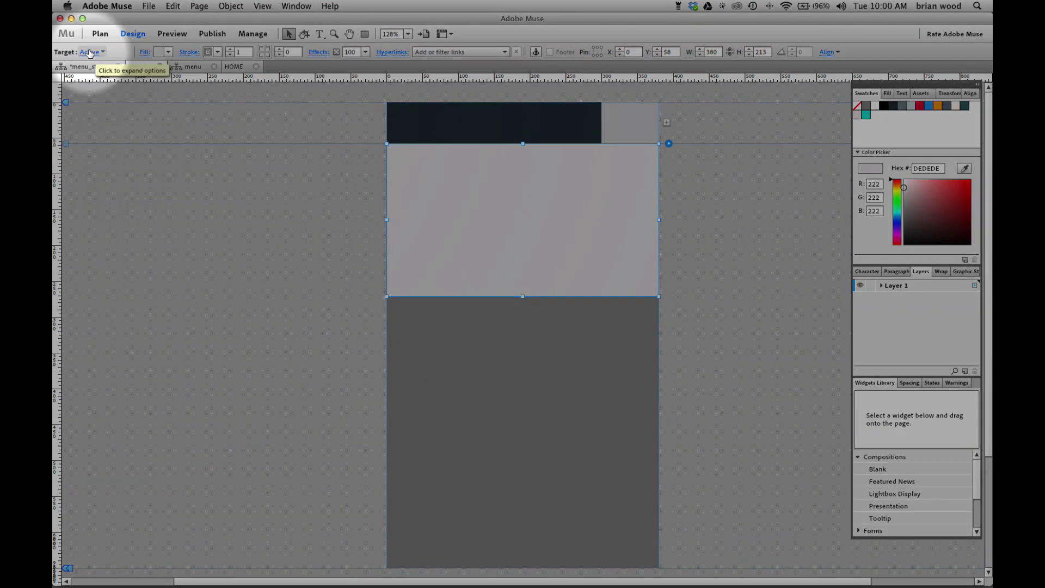
{"action": "left_click", "coordinate": [90, 52]}
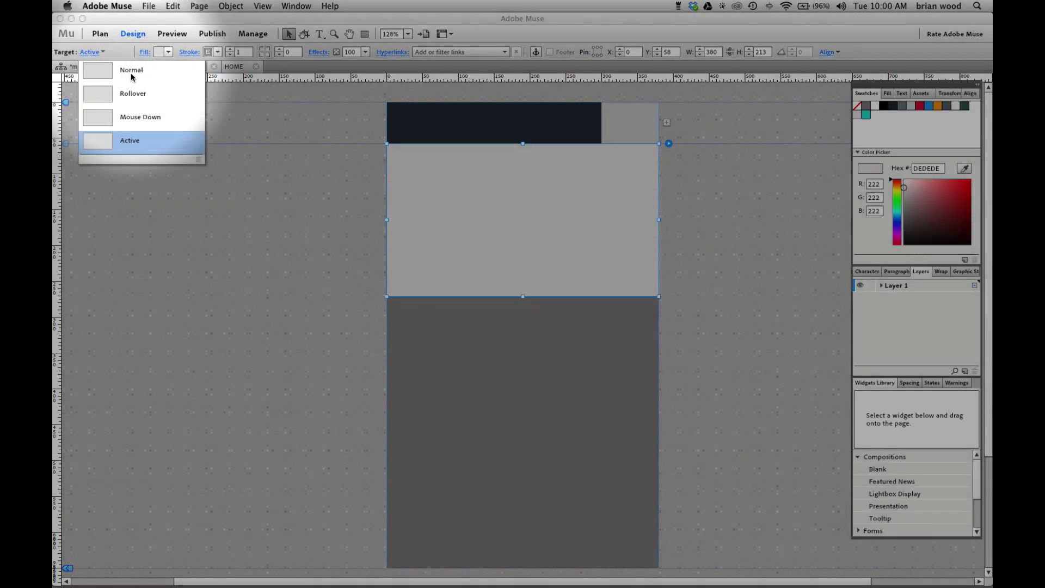
{"action": "left_click", "coordinate": [131, 73]}
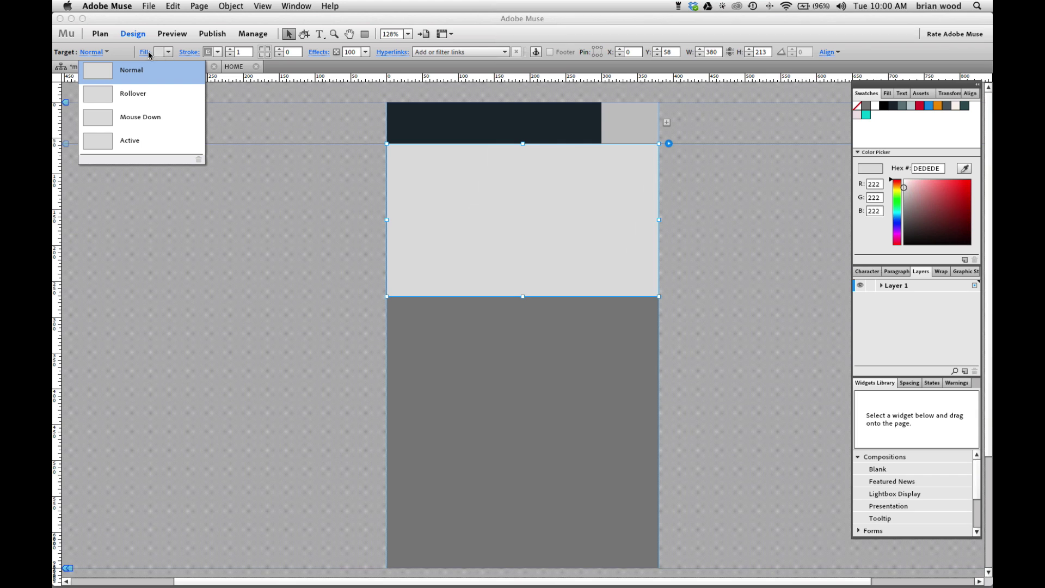
{"action": "left_click", "coordinate": [145, 54]}
- Set the panel's fill to None at 0 opacity and its stroke weight to 0
{"action": "left_click", "coordinate": [144, 55]}
{"action": "left_click", "coordinate": [195, 147]}
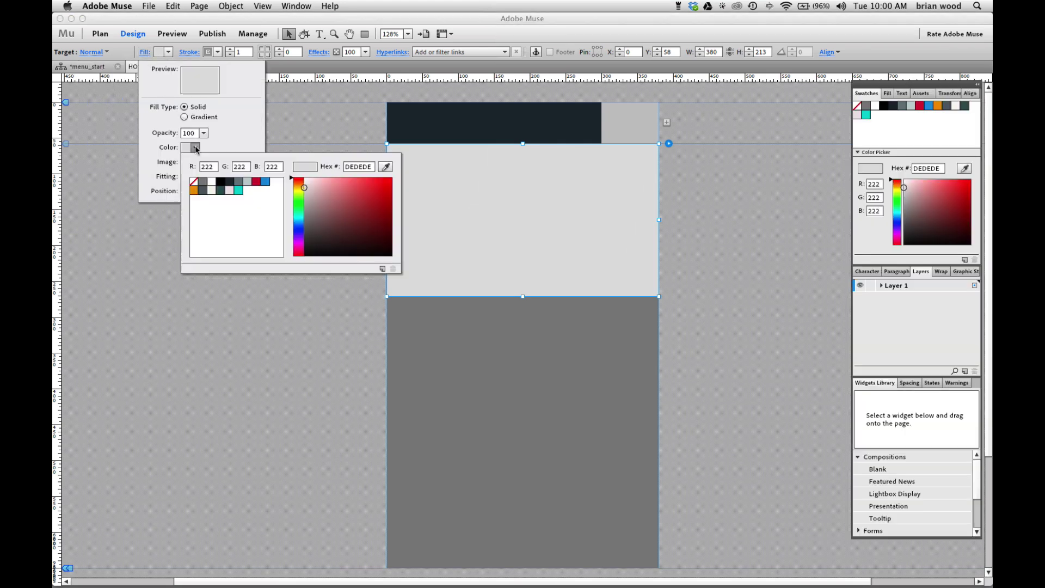
{"action": "left_click", "coordinate": [194, 181]}
{"action": "left_click", "coordinate": [204, 133]}
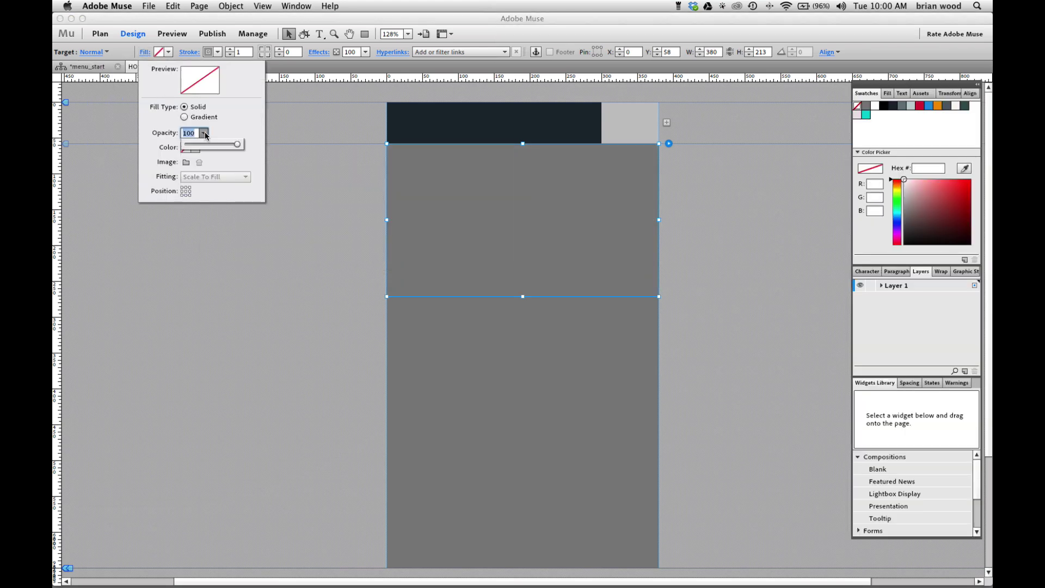
{"action": "left_click_drag", "start_coordinate": [234, 149], "coordinate": [209, 146]}
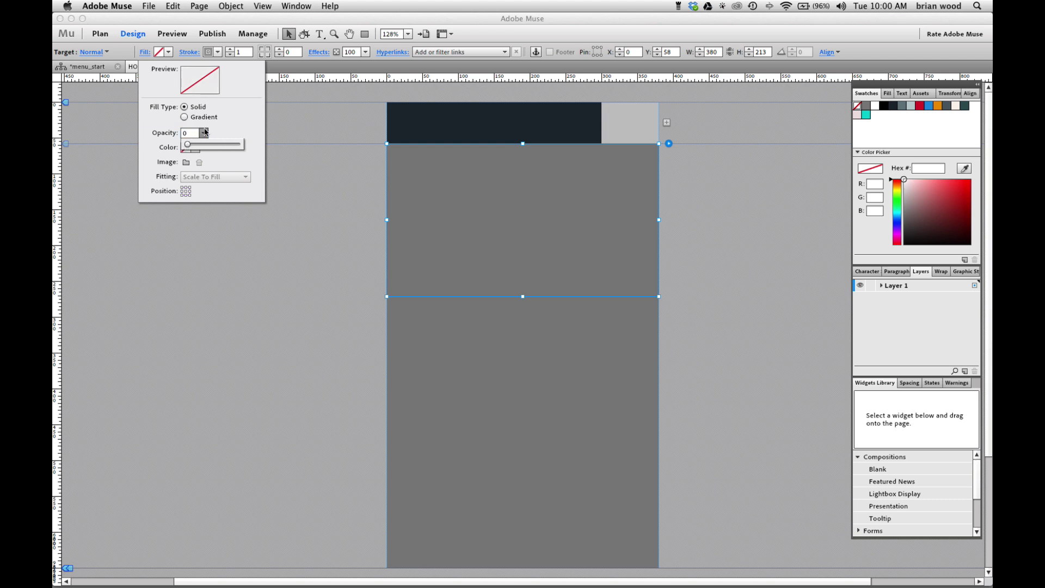
{"action": "left_click", "coordinate": [221, 125]}
{"action": "left_click", "coordinate": [229, 56]}
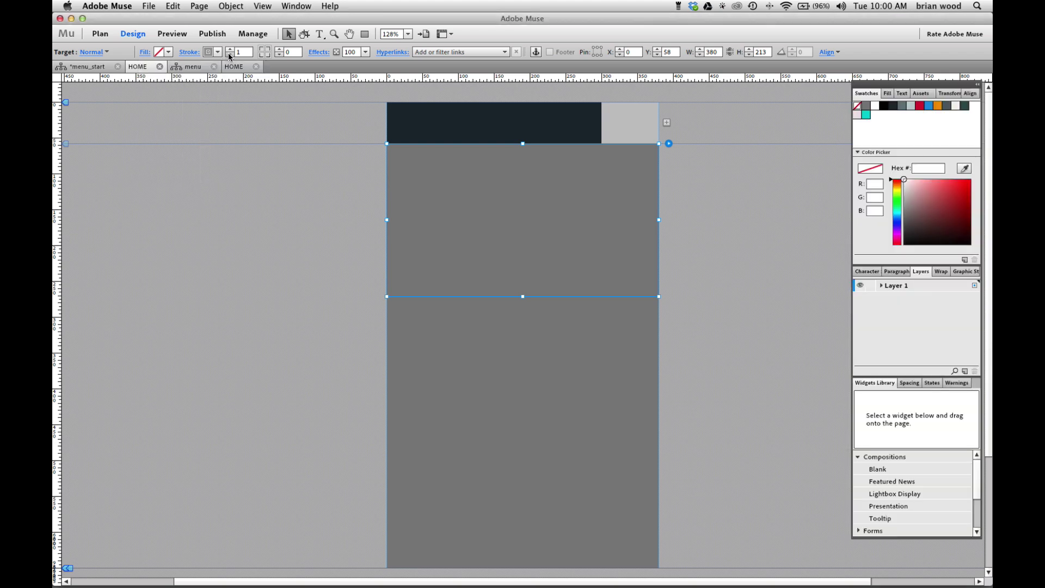
{"action": "left_click", "coordinate": [229, 56]}
- Step the panel through its Rollover, Mouse Down and Active states
{"action": "left_click", "coordinate": [94, 52]}
{"action": "left_click", "coordinate": [132, 98]}
{"action": "left_click", "coordinate": [146, 119]}
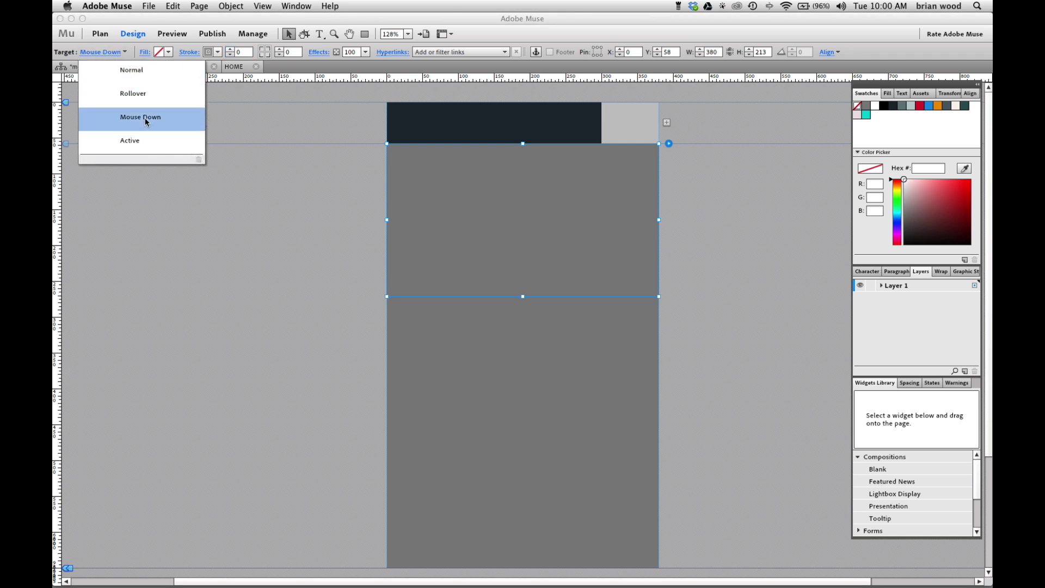
{"action": "left_click", "coordinate": [171, 147]}
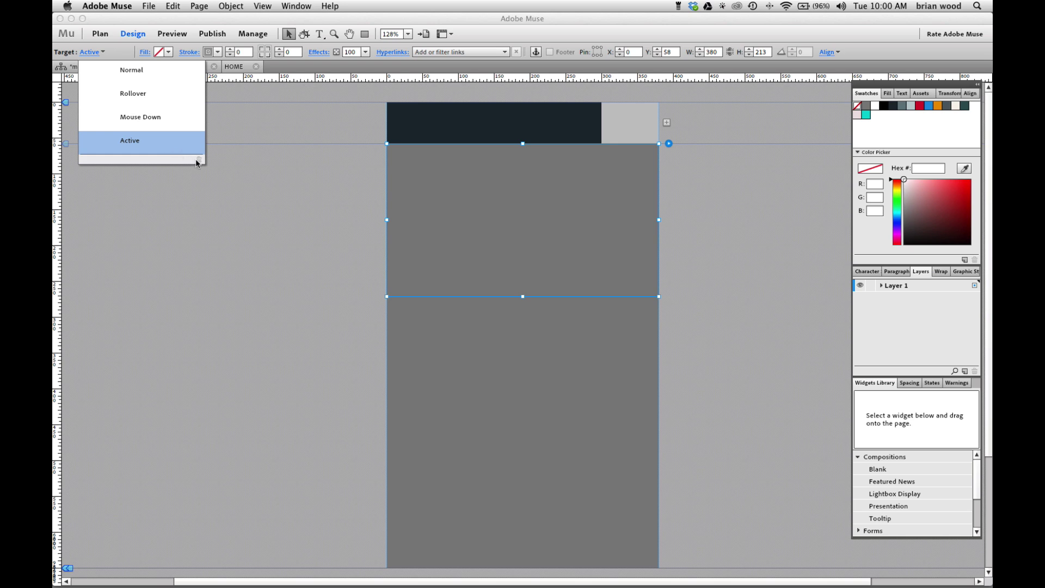
{"action": "left_click", "coordinate": [312, 199]}
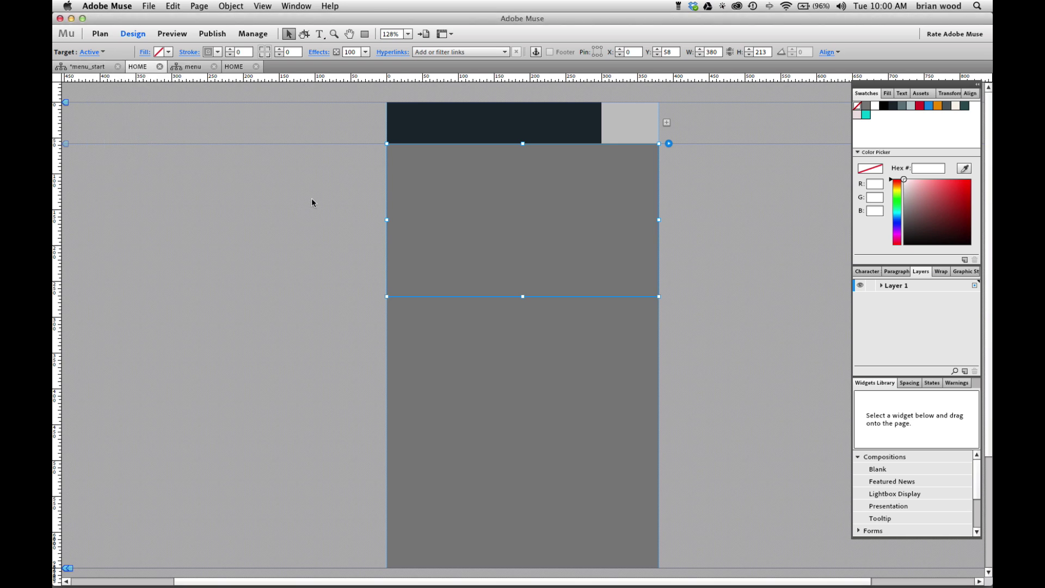
- Preview at phone size and tap the grey button to slide the menu open
{"action": "left_click", "coordinate": [172, 34]}
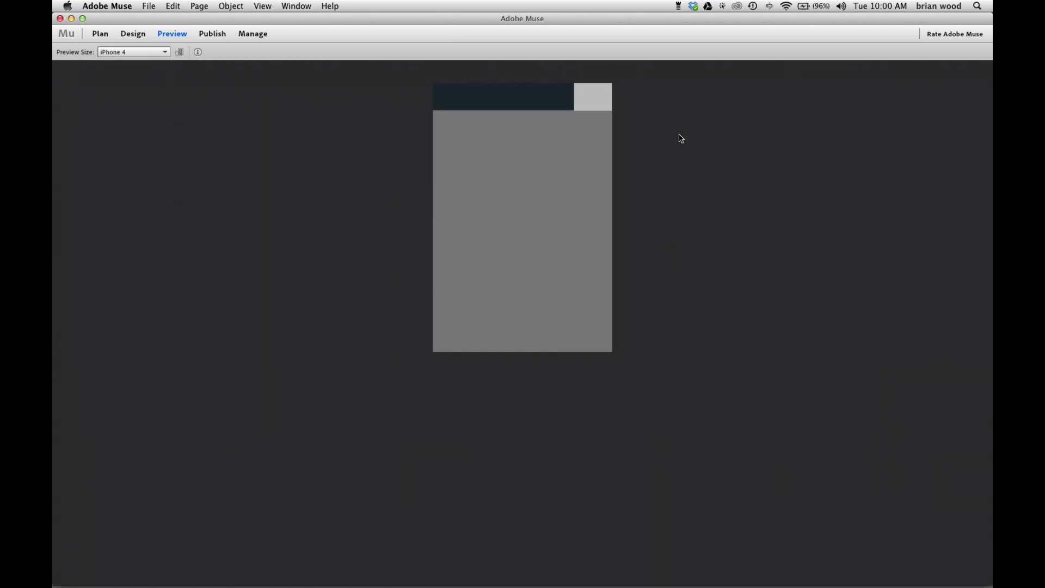
{"action": "left_click", "coordinate": [604, 102]}
{"action": "left_click", "coordinate": [588, 97]}
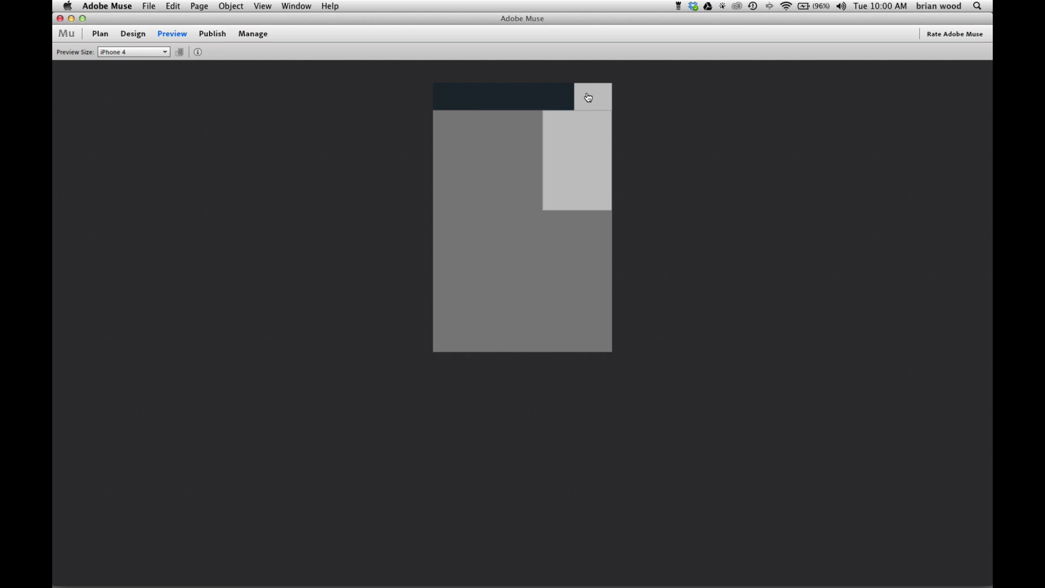
- Back in Design view, select the menu panel and switch it to its Normal state
{"action": "left_click", "coordinate": [133, 33]}
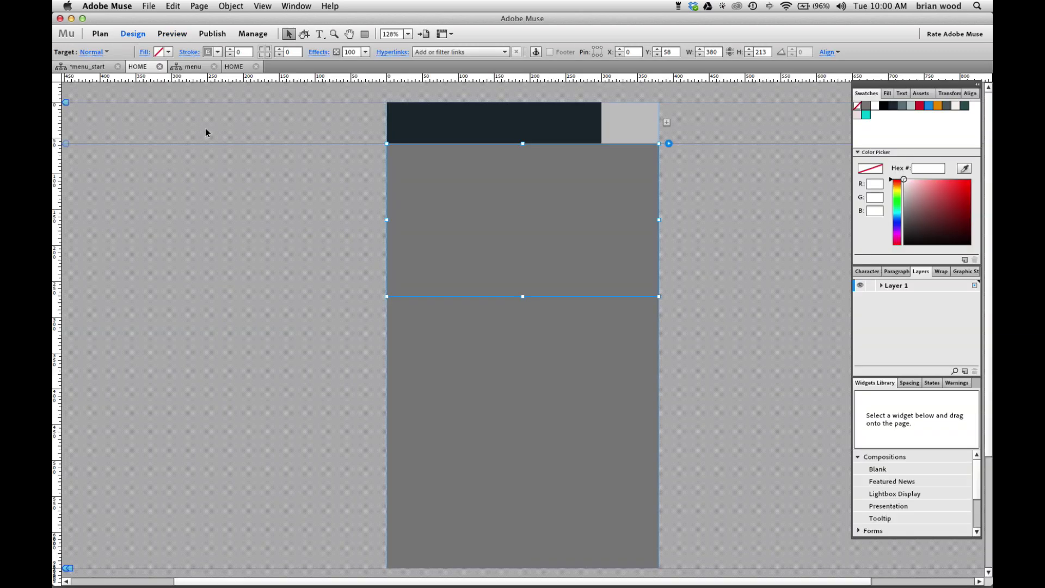
{"action": "left_click", "coordinate": [624, 123]}
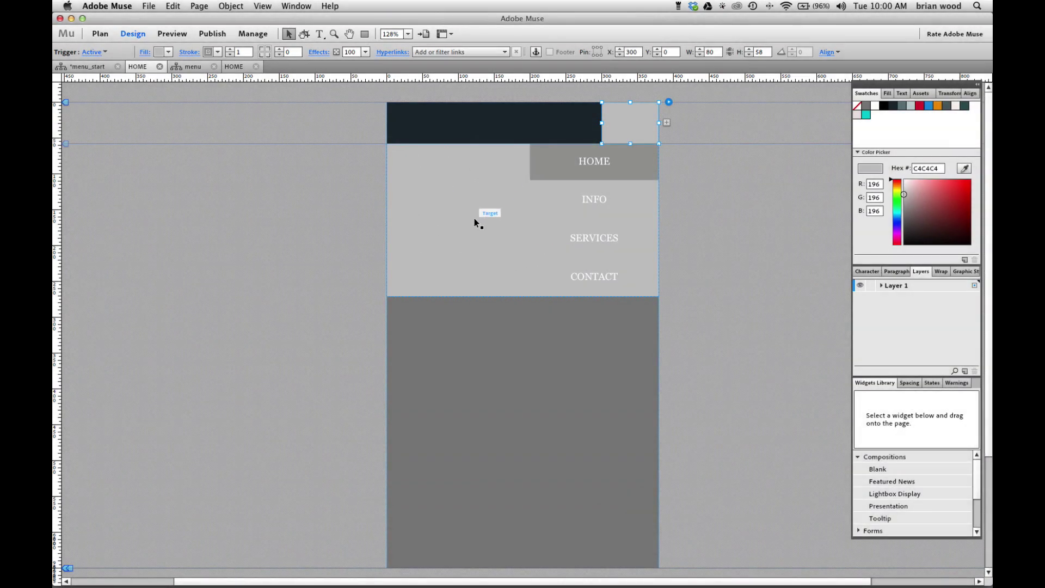
{"action": "left_click", "coordinate": [476, 187]}
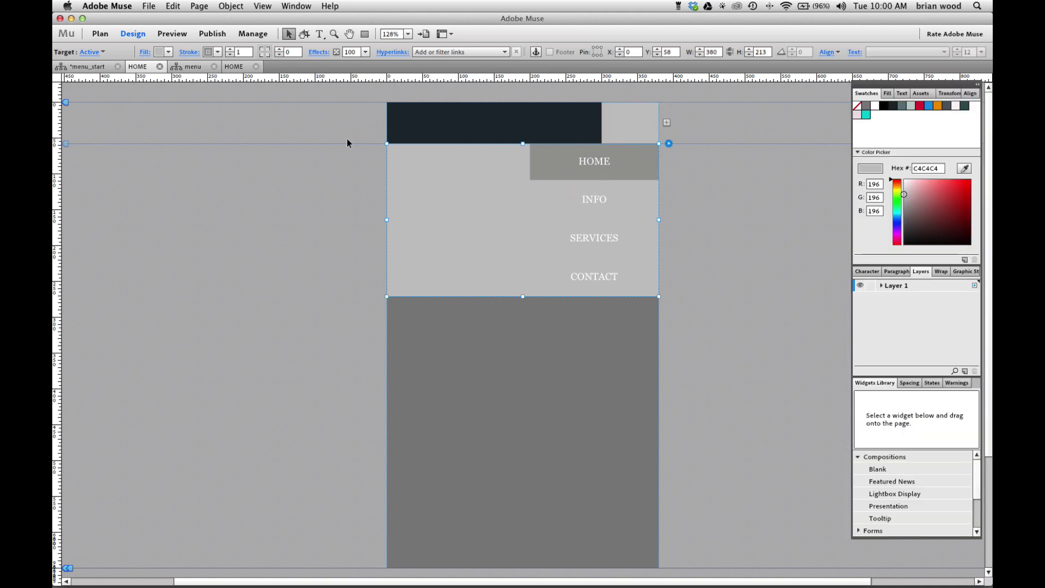
{"action": "left_click", "coordinate": [87, 52]}
{"action": "left_click", "coordinate": [114, 71]}
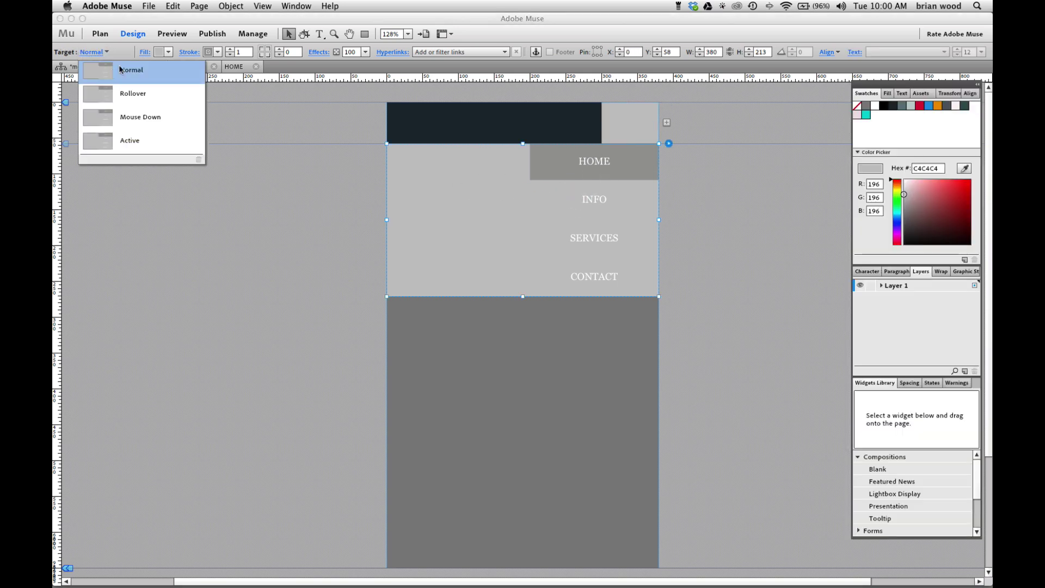
- Set the panel background's fill opacity to 0 and colour to None
{"action": "left_click", "coordinate": [145, 52]}
{"action": "left_click", "coordinate": [204, 133]}
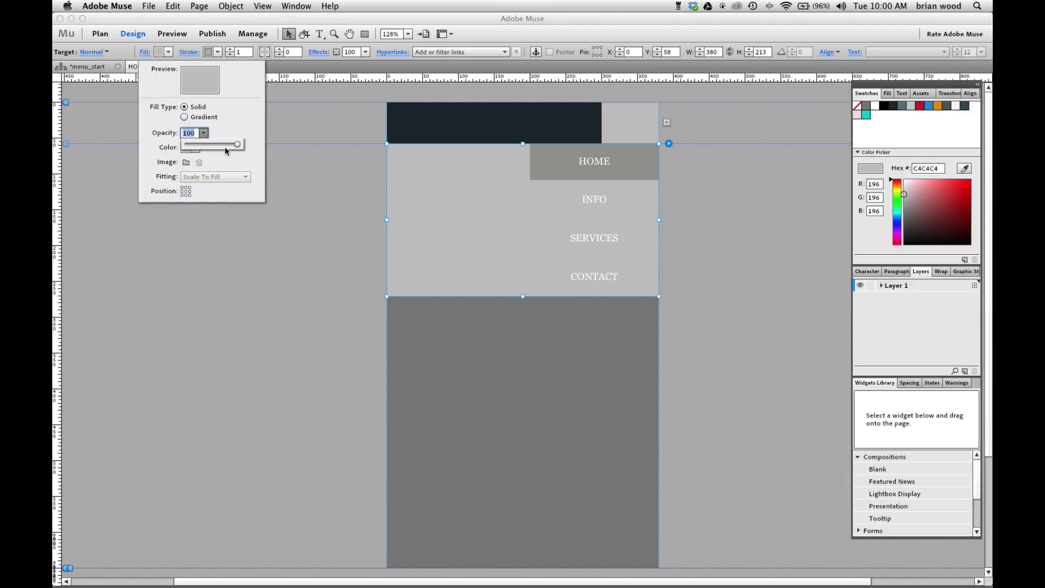
{"action": "left_click_drag", "start_coordinate": [238, 144], "coordinate": [176, 142]}
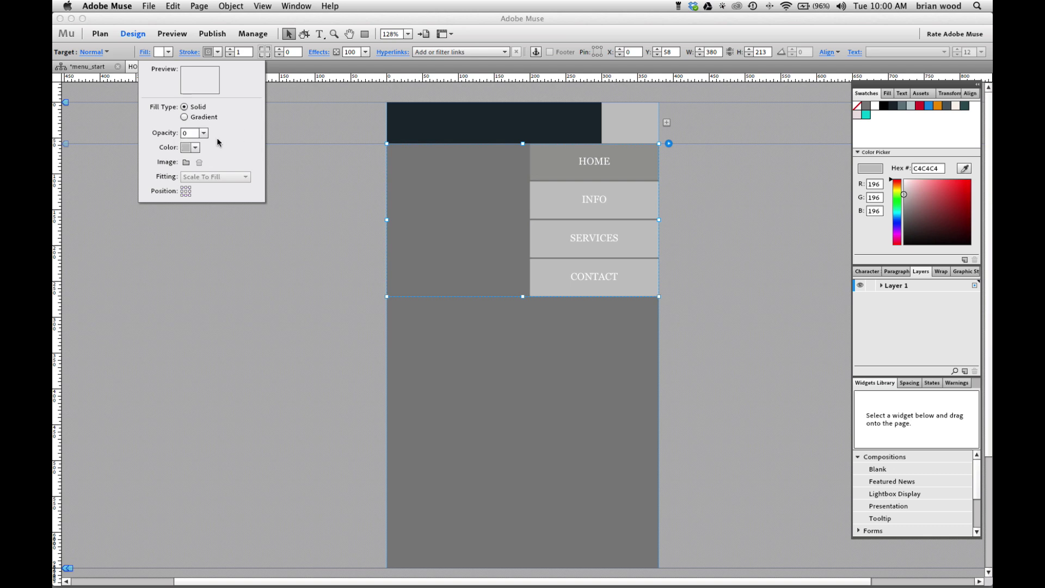
{"action": "left_click", "coordinate": [195, 147]}
{"action": "left_click", "coordinate": [194, 181]}
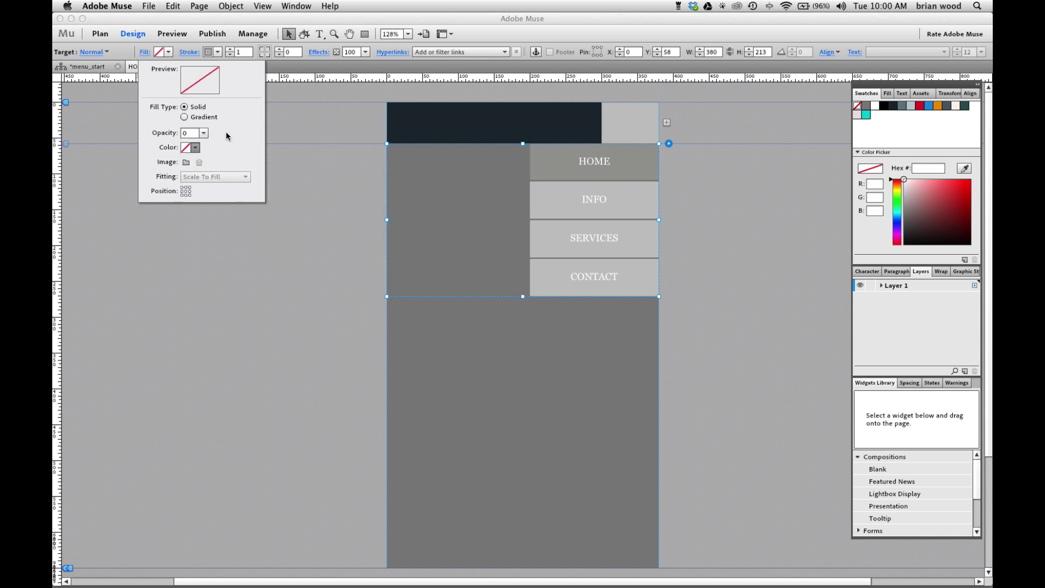
- Cycle the panel through its Rollover, Mouse Down and Active states
{"action": "left_click", "coordinate": [93, 51]}
{"action": "left_click", "coordinate": [92, 52]}
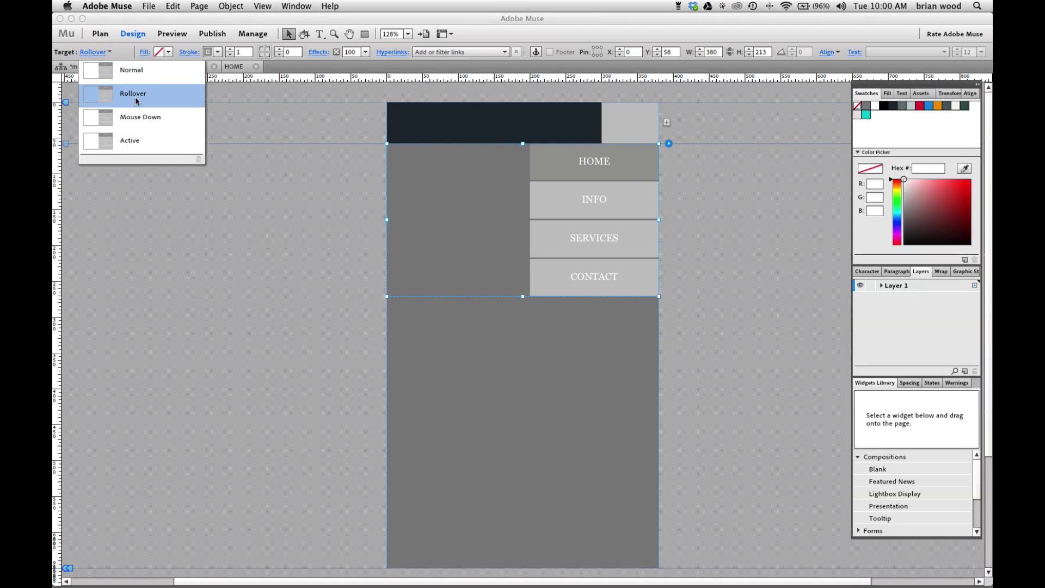
{"action": "left_click", "coordinate": [149, 119]}
{"action": "left_click", "coordinate": [151, 141]}
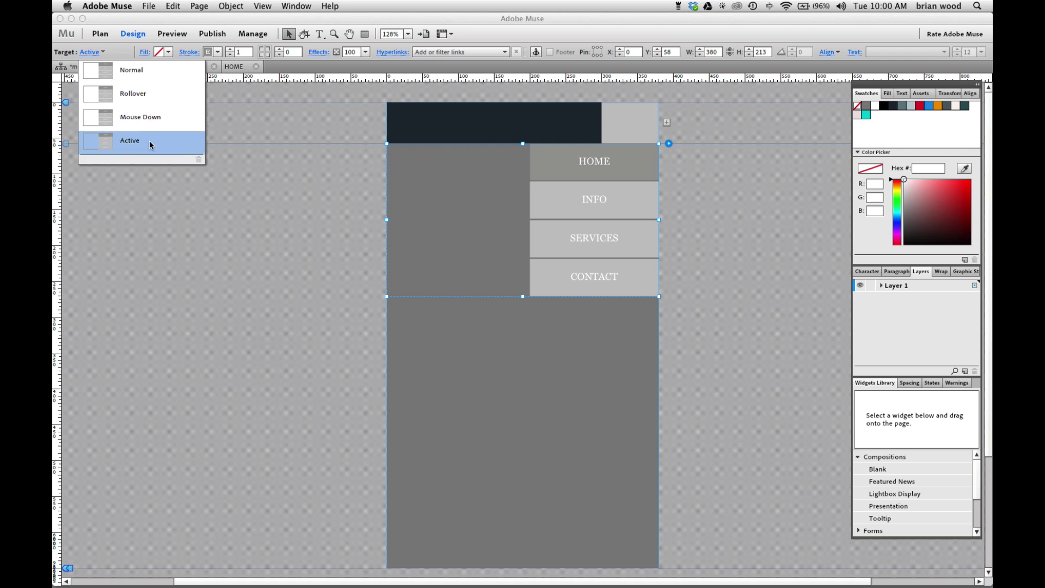
{"action": "left_click", "coordinate": [275, 176]}
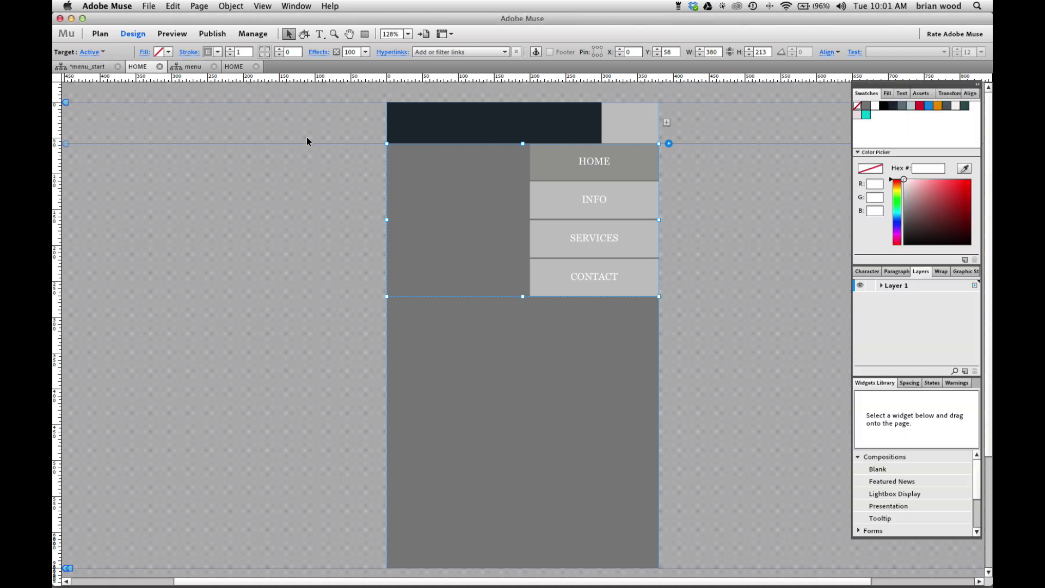
- Preview at phone size, slide the menu out with the grey button, then close it via the header
{"action": "left_click", "coordinate": [170, 34]}
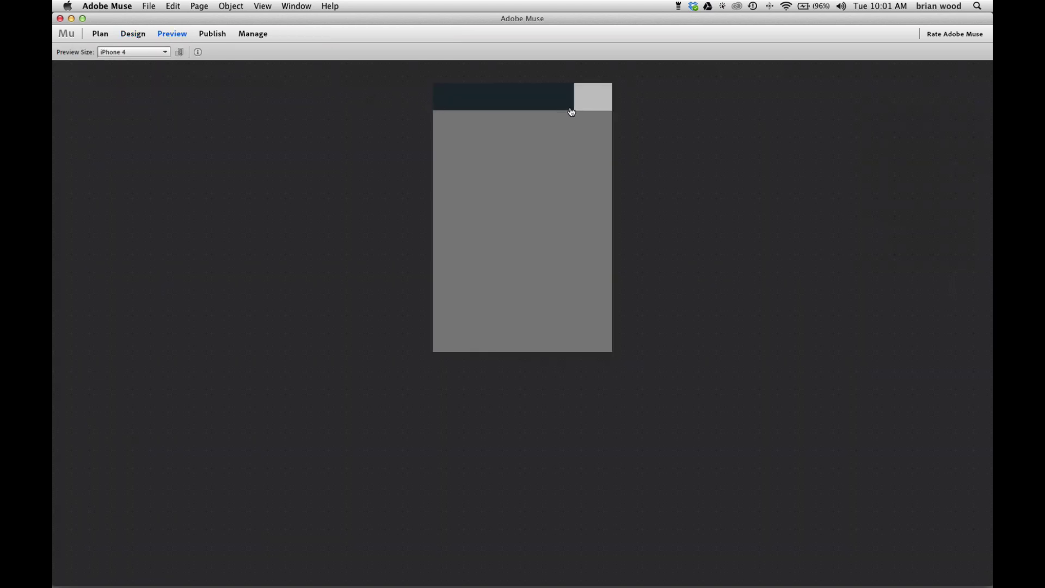
{"action": "left_click", "coordinate": [603, 99]}
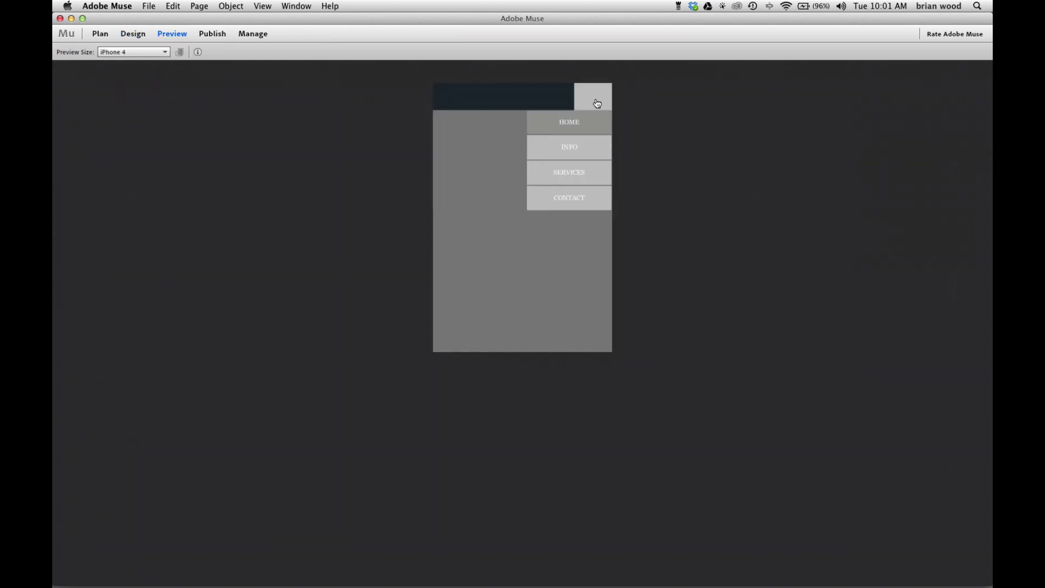
{"action": "left_click", "coordinate": [473, 108]}
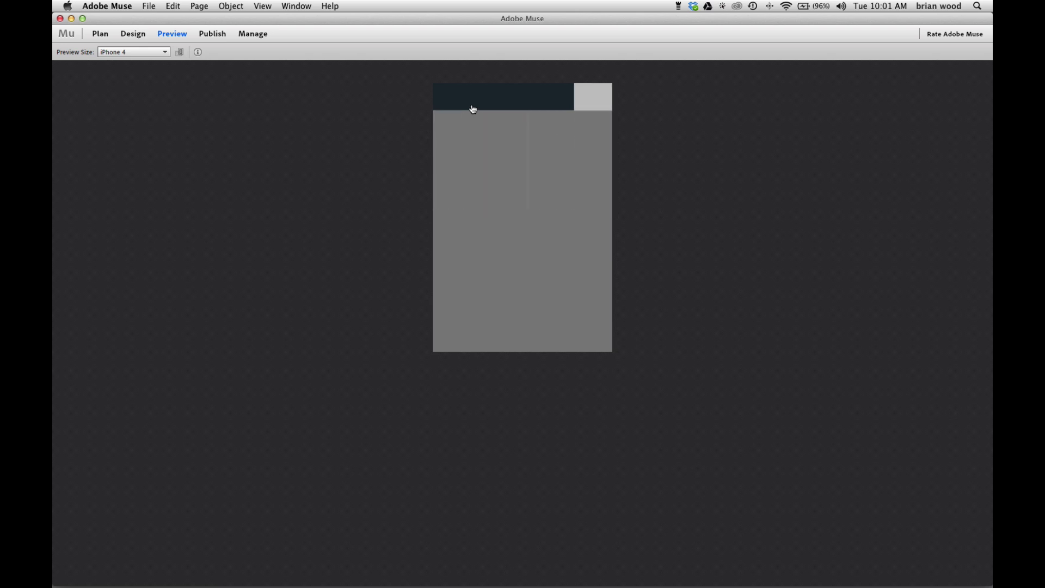
- Set the stroke weight to 0 and step through Rollover, Mouse Down and Active states
{"action": "left_click", "coordinate": [127, 31]}
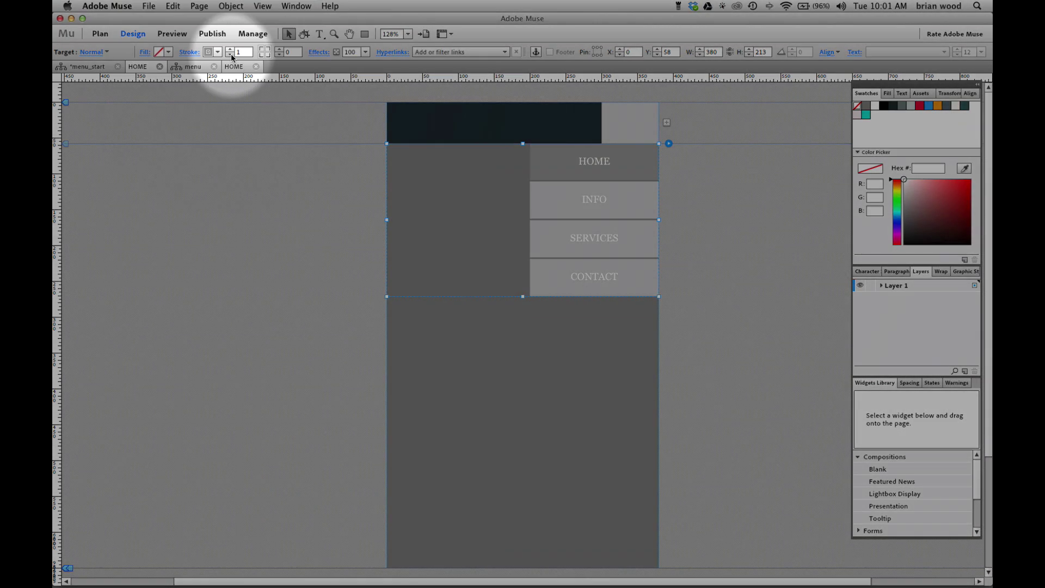
{"action": "left_click", "coordinate": [229, 54]}
{"action": "left_click", "coordinate": [94, 52]}
{"action": "left_click", "coordinate": [129, 102]}
{"action": "left_click", "coordinate": [131, 117]}
{"action": "left_click", "coordinate": [133, 140]}
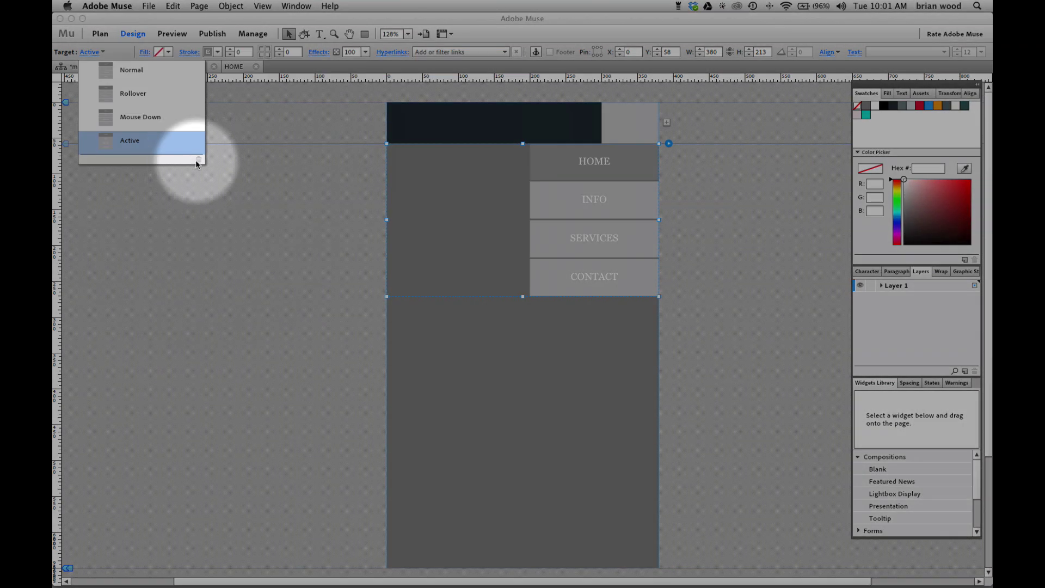
- Select the slide-out menu and narrow it to about 156 px wide against the right edge
{"action": "left_click", "coordinate": [273, 174]}
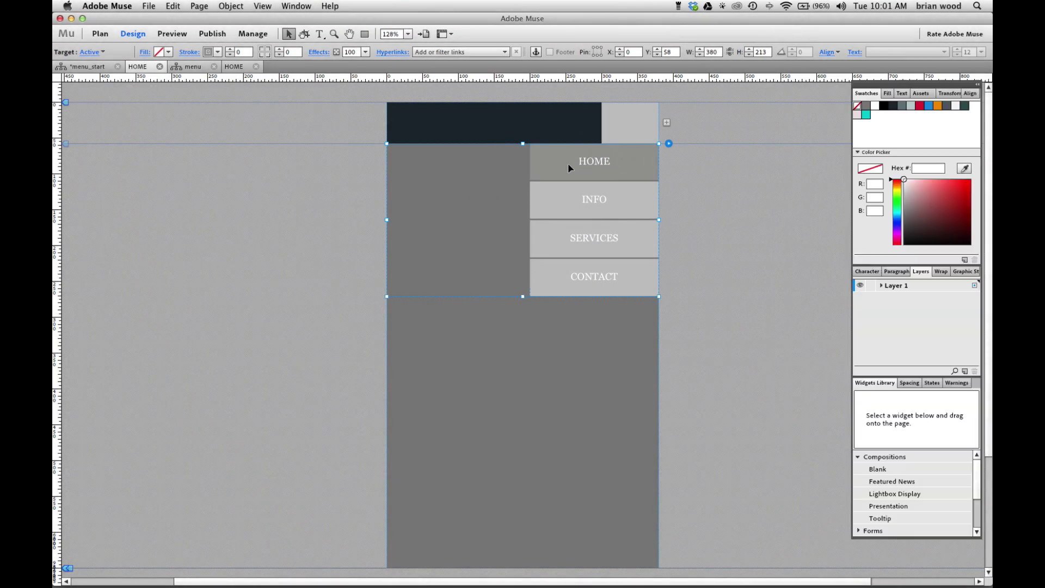
{"action": "left_click", "coordinate": [567, 162]}
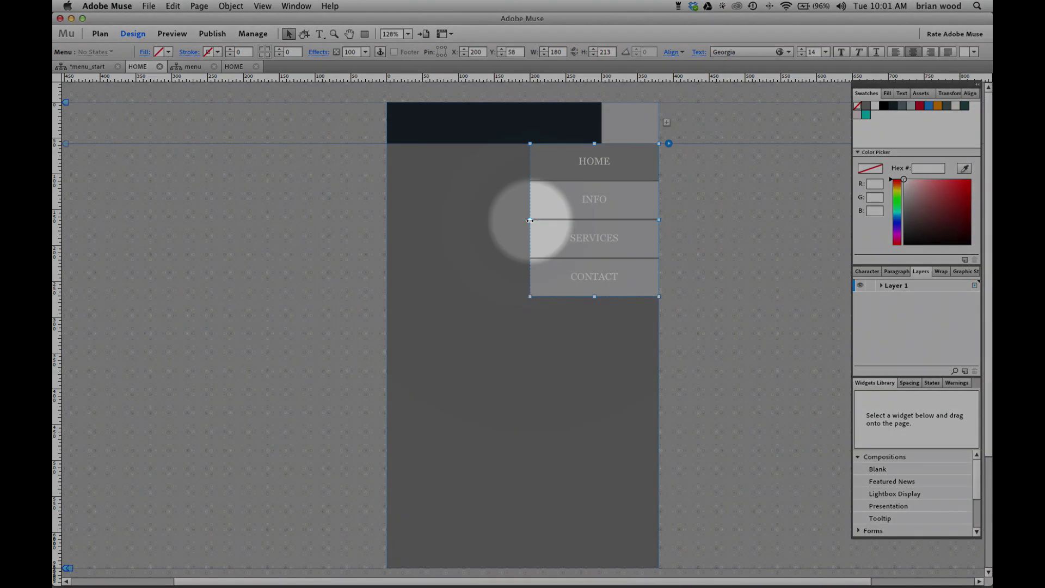
{"action": "mouse_move", "coordinate": [530, 220]}
{"action": "left_mouse_down"}
{"action": "mouse_move", "coordinate": [385, 220]}
{"action": "mouse_move", "coordinate": [585, 234]}
{"action": "mouse_move", "coordinate": [548, 229]}
{"action": "left_mouse_up"}
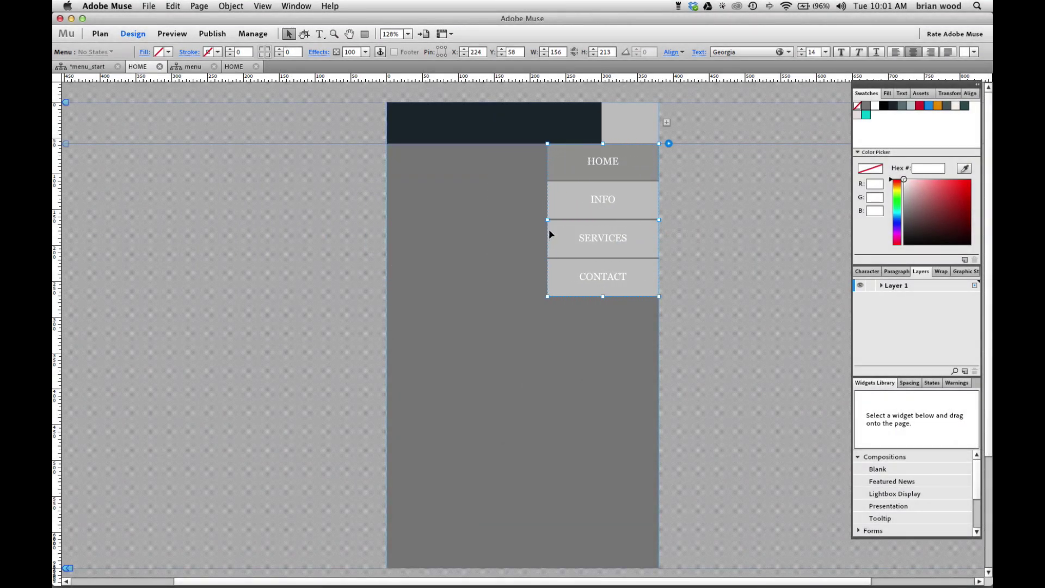
- Draw a 46 × 5 px white bar with no stroke inside the header's trigger box
{"action": "left_click", "coordinate": [624, 119]}
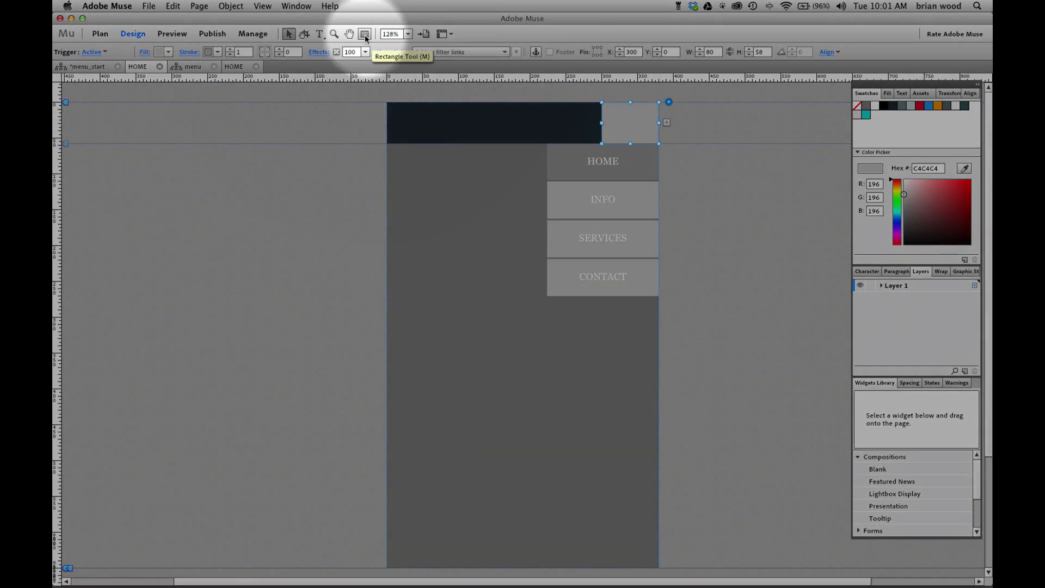
{"action": "left_click", "coordinate": [364, 35]}
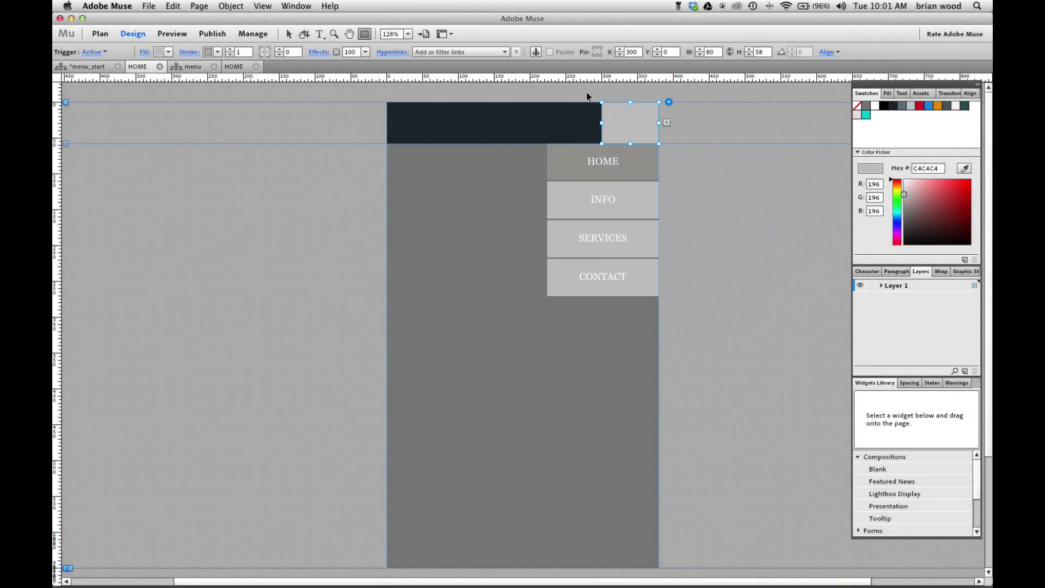
{"action": "left_click_drag", "start_coordinate": [576, 103], "coordinate": [684, 193]}
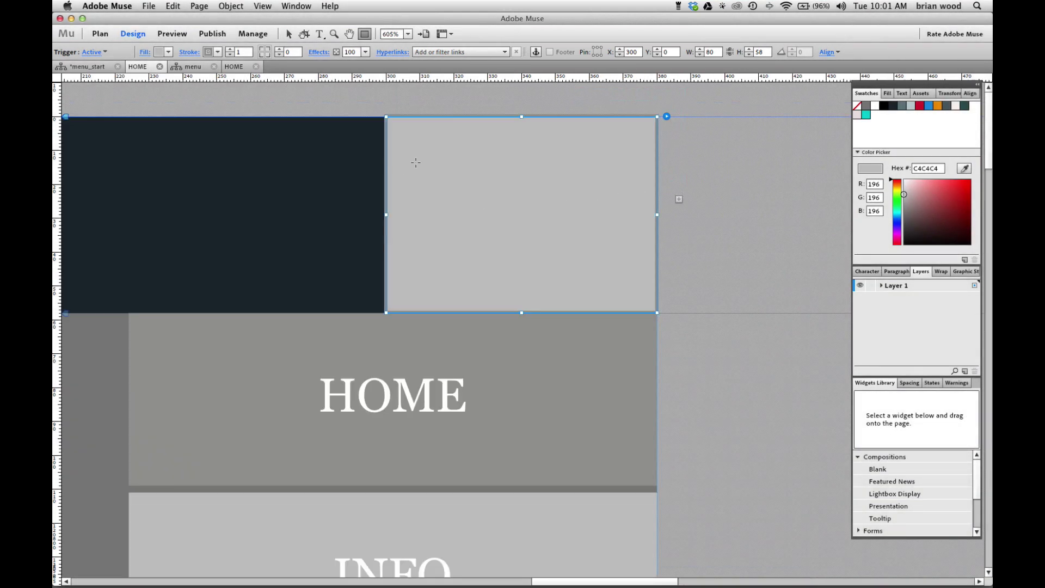
{"action": "mouse_move", "coordinate": [432, 161]}
{"action": "left_mouse_down"}
{"action": "mouse_move", "coordinate": [609, 180]}
{"action": "mouse_move", "coordinate": [590, 178]}
{"action": "left_mouse_up"}
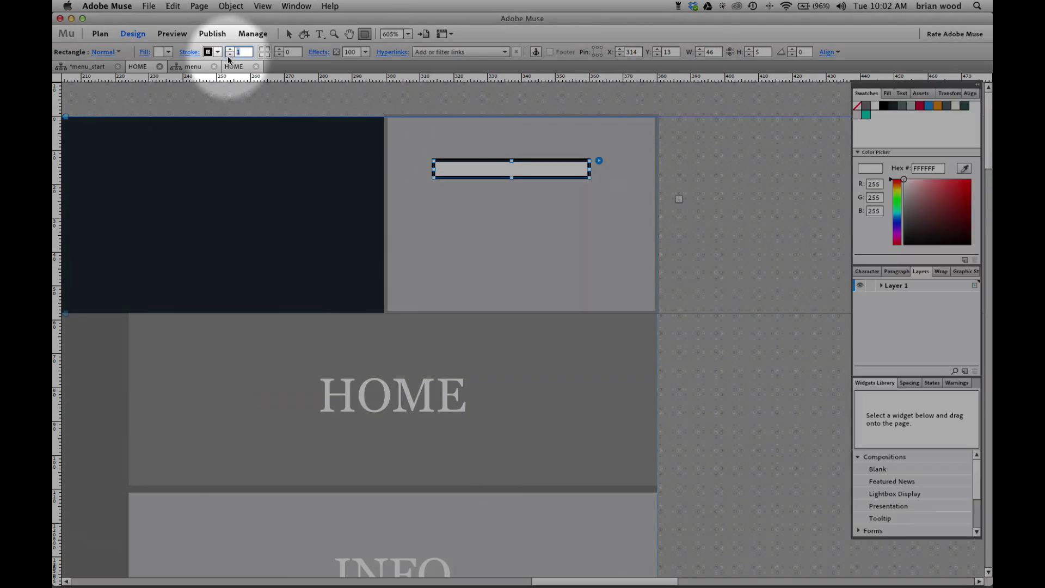
{"action": "left_click", "coordinate": [230, 54]}
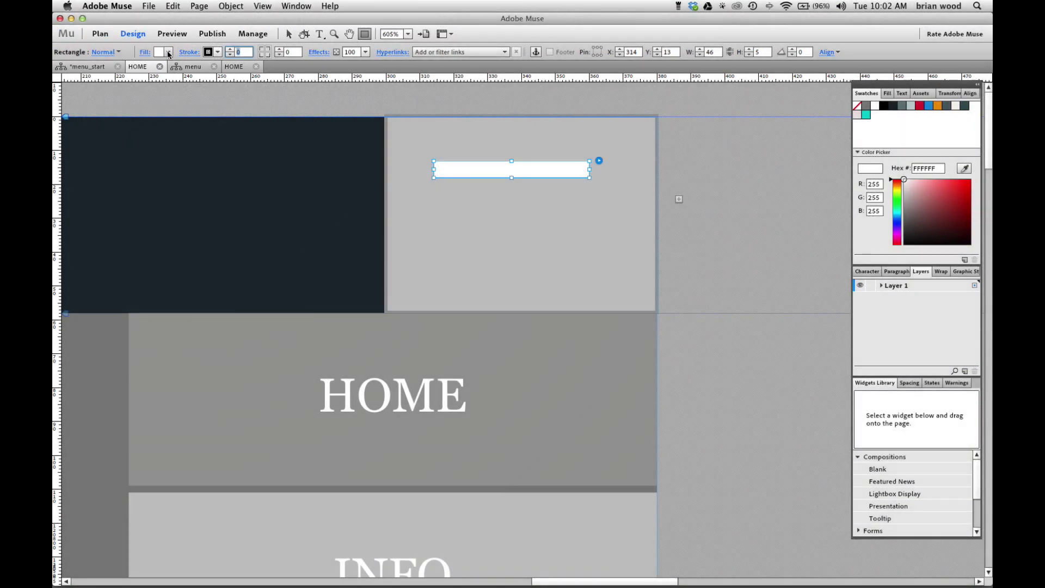
{"action": "left_click", "coordinate": [169, 52]}
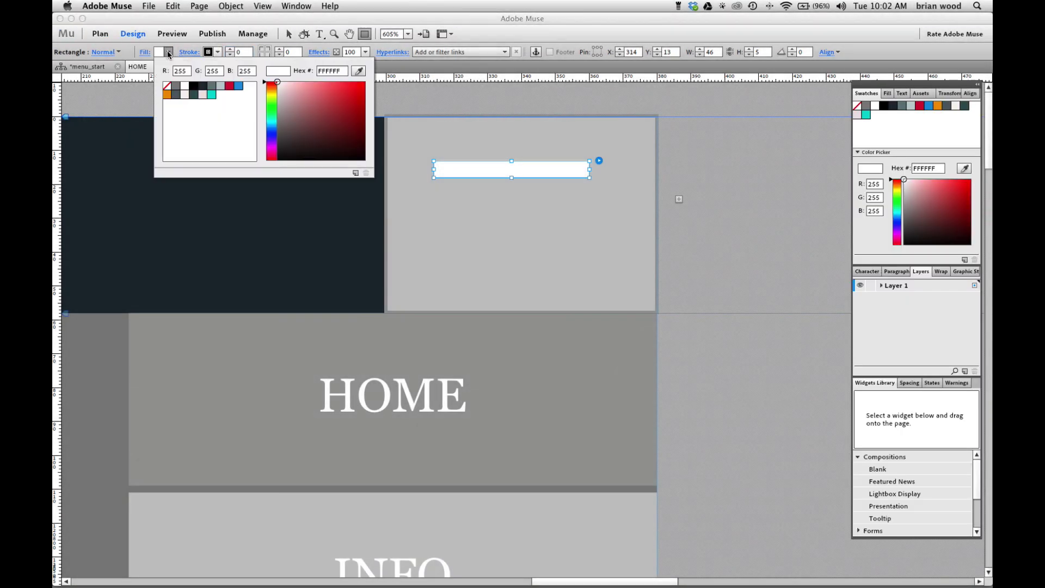
{"action": "left_click", "coordinate": [186, 88]}
- Centre the white bar in the trigger and Option-drag three evenly spaced copies below it
{"action": "left_click", "coordinate": [288, 34]}
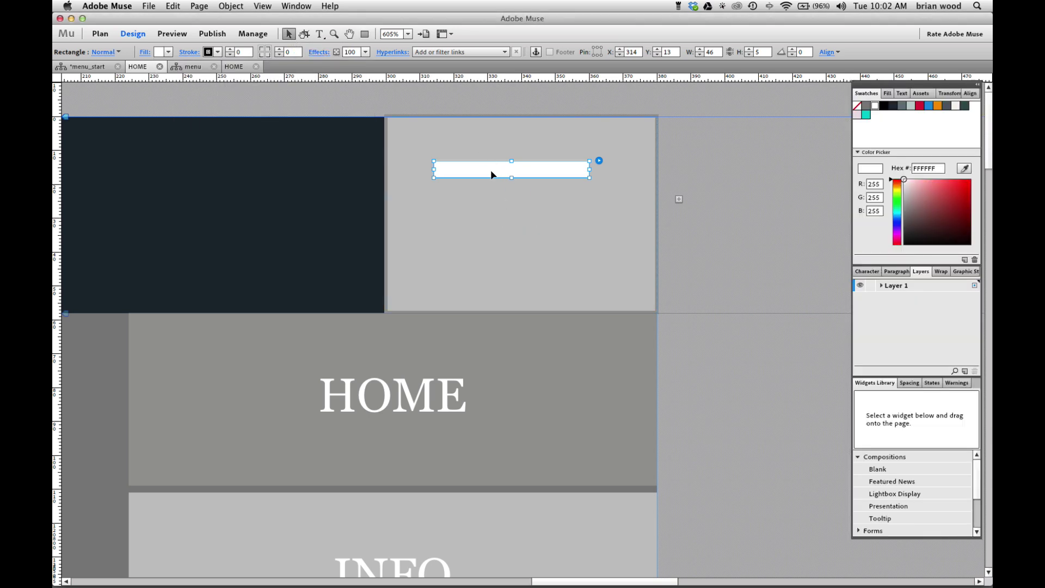
{"action": "left_click_drag", "start_coordinate": [491, 174], "coordinate": [504, 177]}
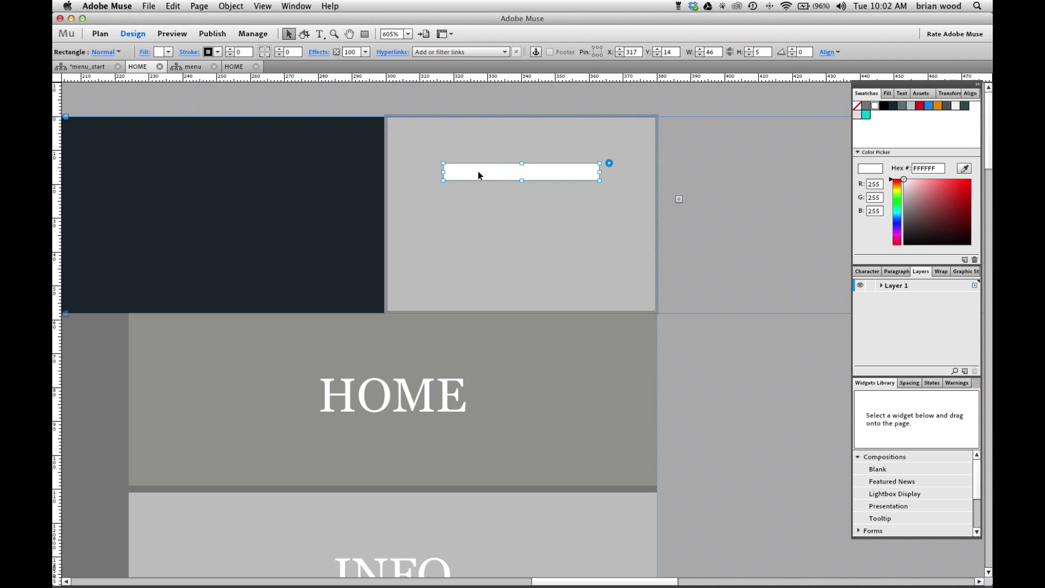
{"action": "left_click_drag", "start_coordinate": [478, 175], "coordinate": [479, 200]}
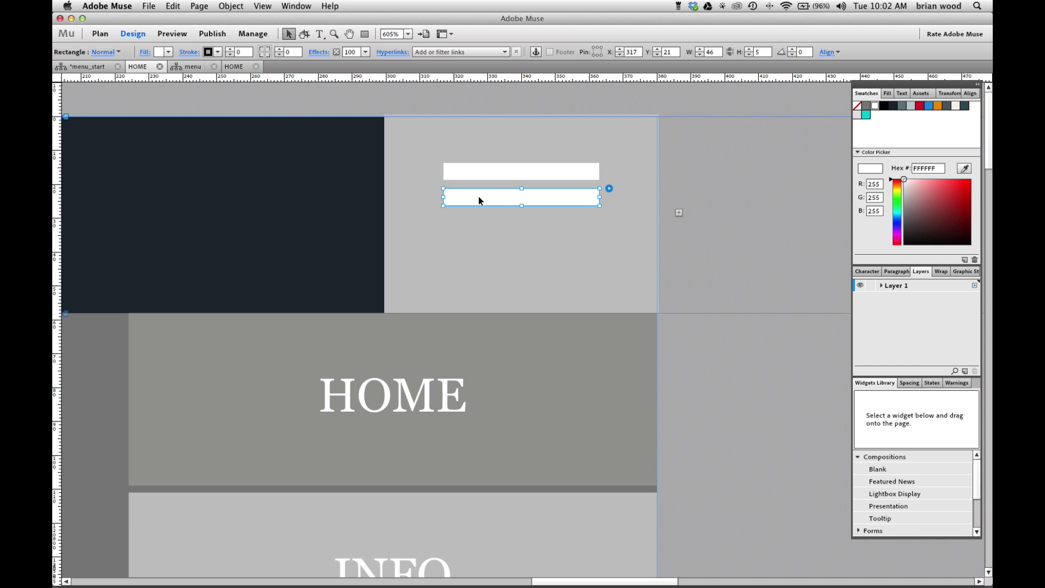
{"action": "left_click_drag", "start_coordinate": [478, 201], "coordinate": [478, 227]}
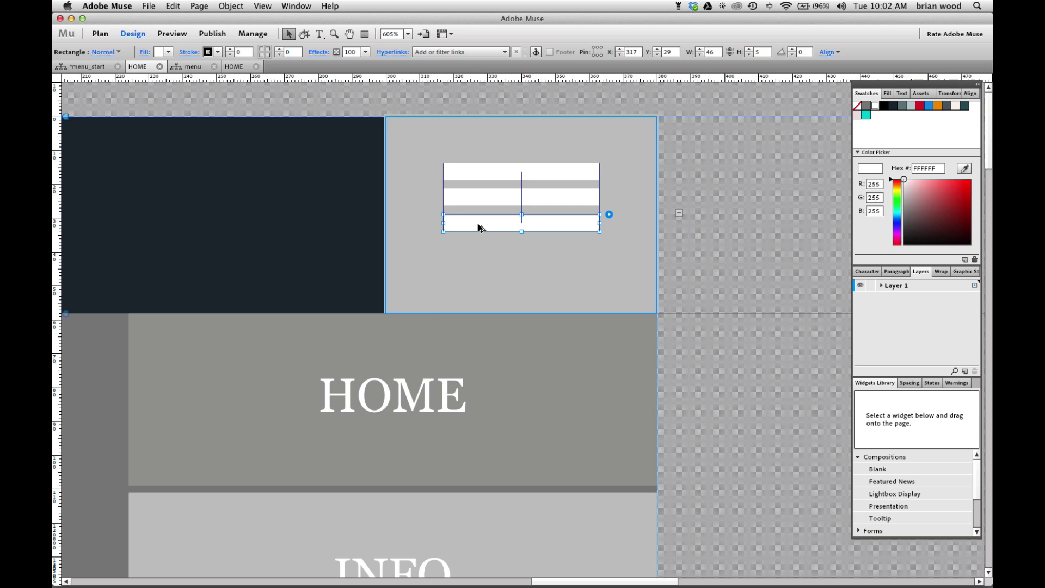
{"action": "left_click_drag", "start_coordinate": [479, 227], "coordinate": [479, 250]}
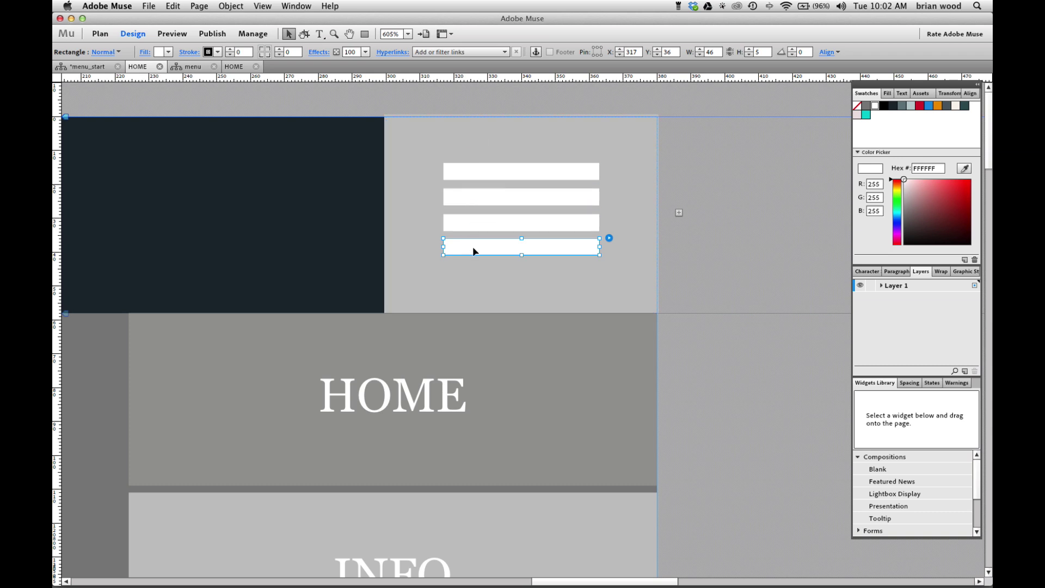
- Reselect the whole trigger box and set its stroke to 0
{"action": "key", "text": "Escape"}
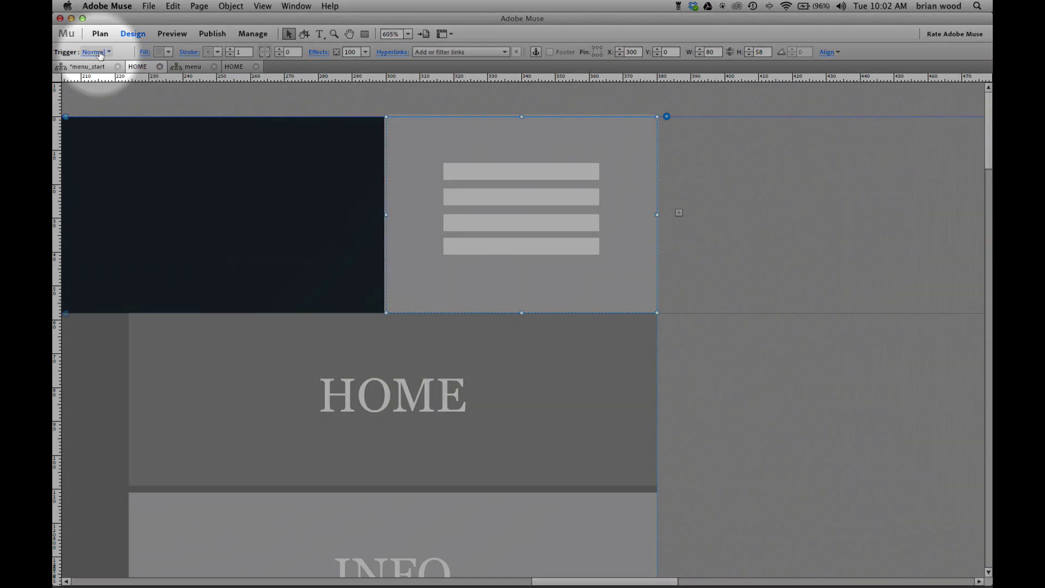
{"action": "left_click", "coordinate": [98, 52]}
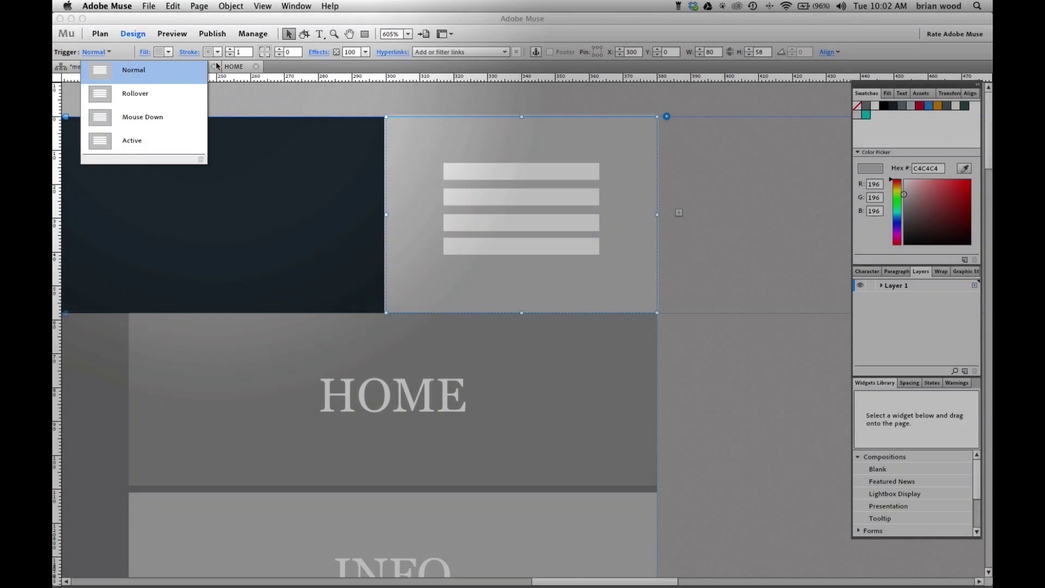
{"action": "left_click", "coordinate": [230, 55]}
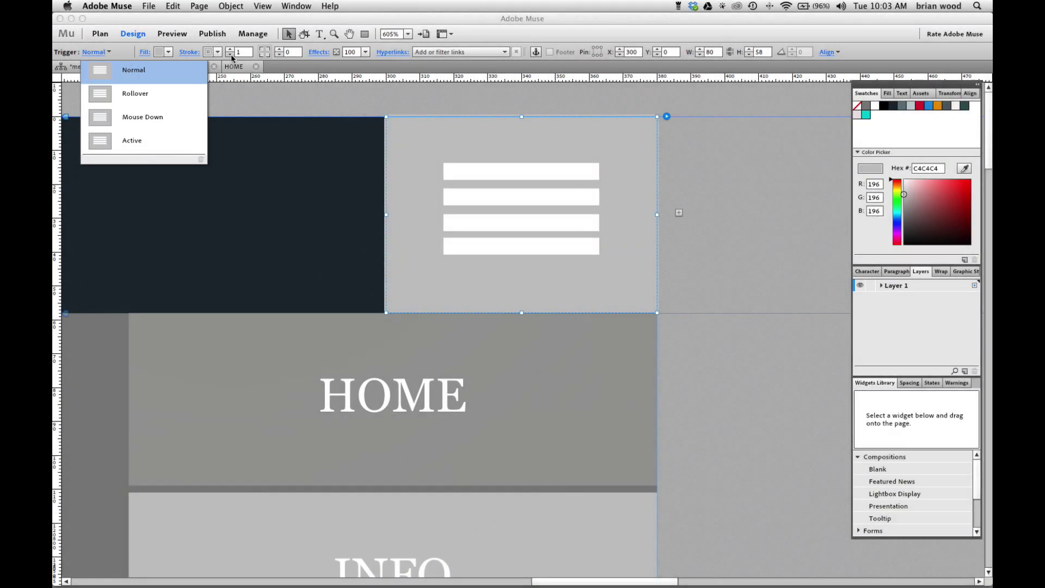
- Set the trigger box's fill opacity to 0 and its fill colour to None
{"action": "left_click", "coordinate": [144, 53]}
{"action": "left_click", "coordinate": [205, 134]}
{"action": "left_click_drag", "start_coordinate": [240, 147], "coordinate": [180, 146]}
{"action": "left_click", "coordinate": [204, 133]}
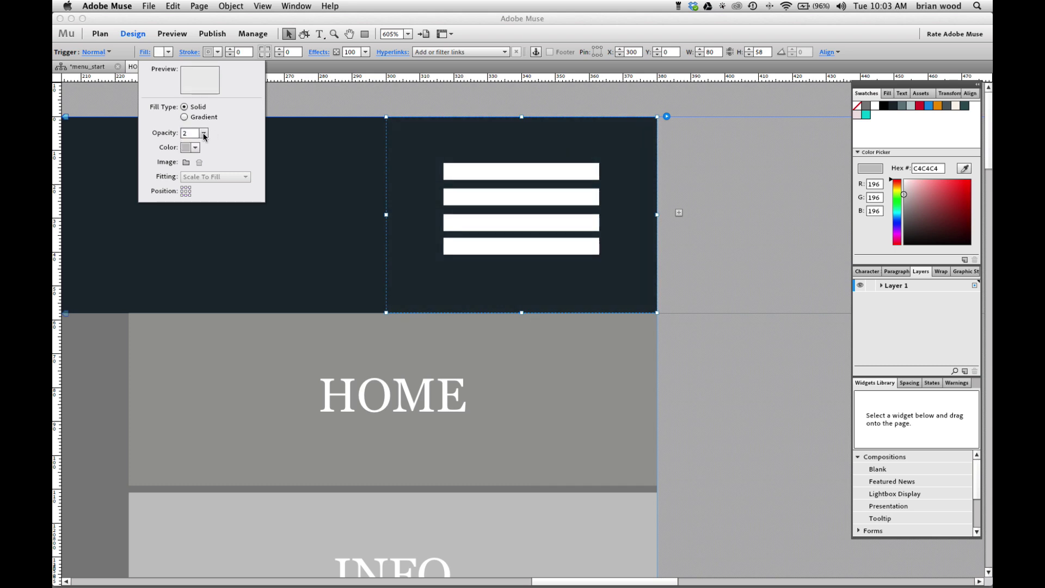
{"action": "left_click", "coordinate": [204, 132]}
{"action": "left_click", "coordinate": [195, 147]}
{"action": "left_click", "coordinate": [195, 180]}
{"action": "left_click", "coordinate": [224, 126]}
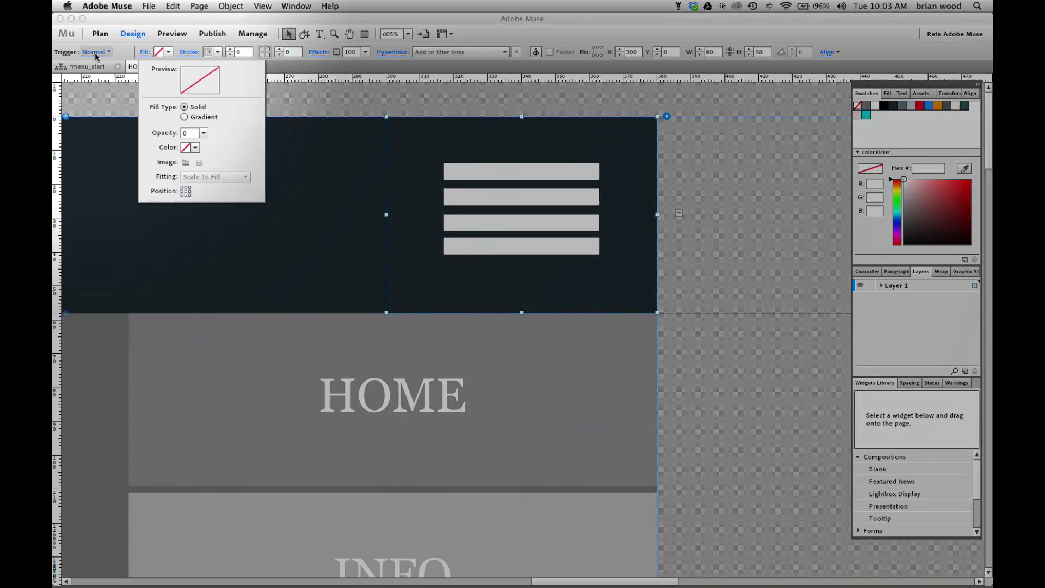
{"action": "left_click", "coordinate": [95, 52]}
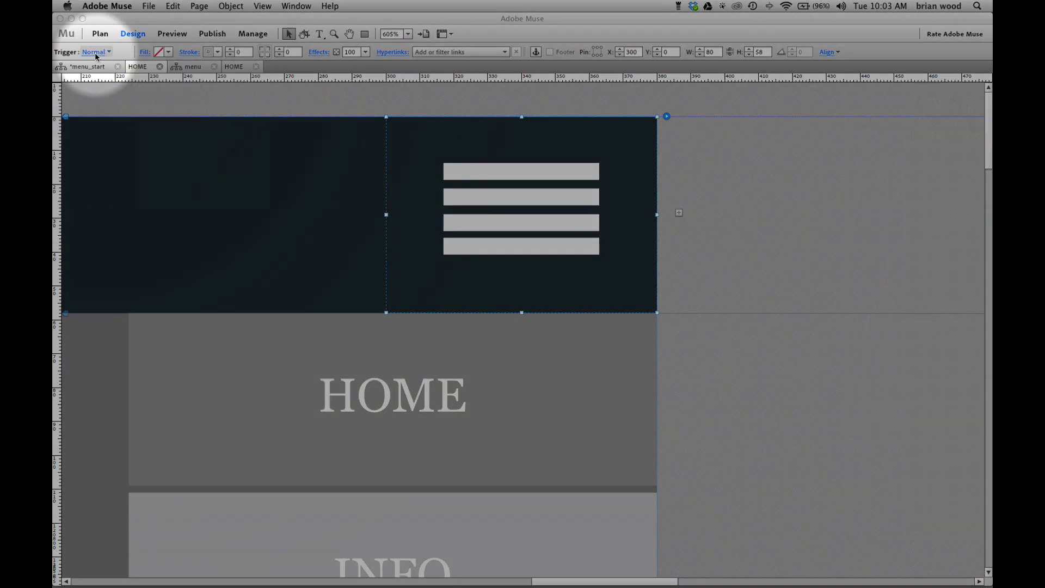
- Check the trigger's Rollover, Mouse Down and Active states for no fill or stroke
{"action": "left_click", "coordinate": [94, 53]}
{"action": "left_click", "coordinate": [132, 94]}
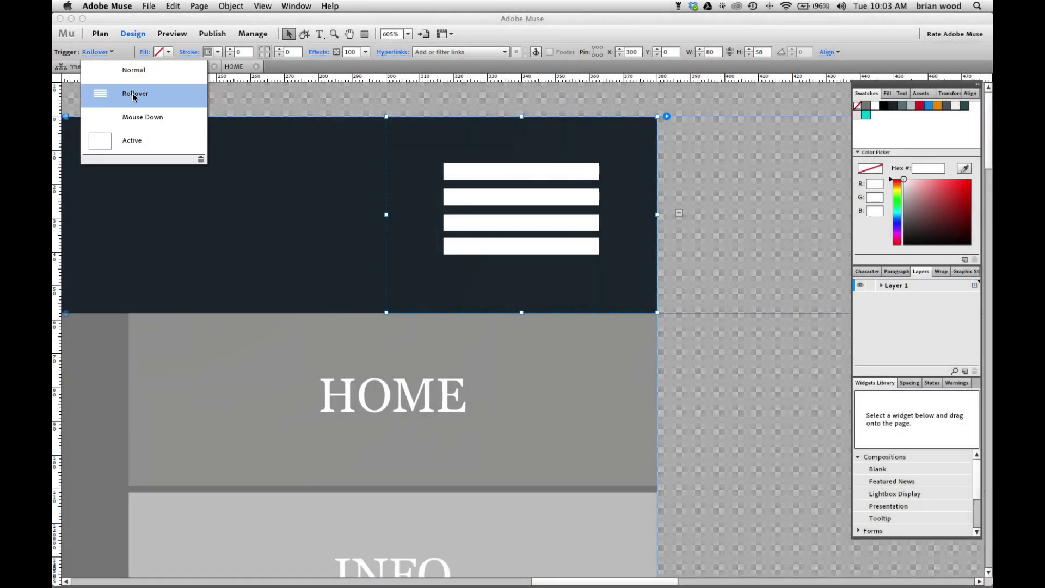
{"action": "left_click", "coordinate": [149, 116]}
{"action": "left_click", "coordinate": [151, 139]}
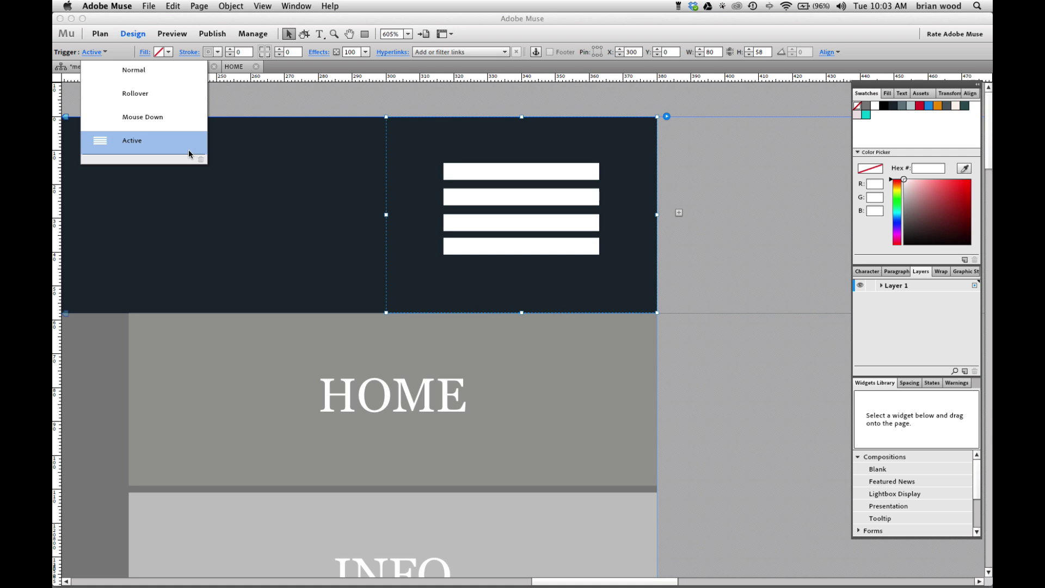
{"action": "left_click", "coordinate": [272, 105]}
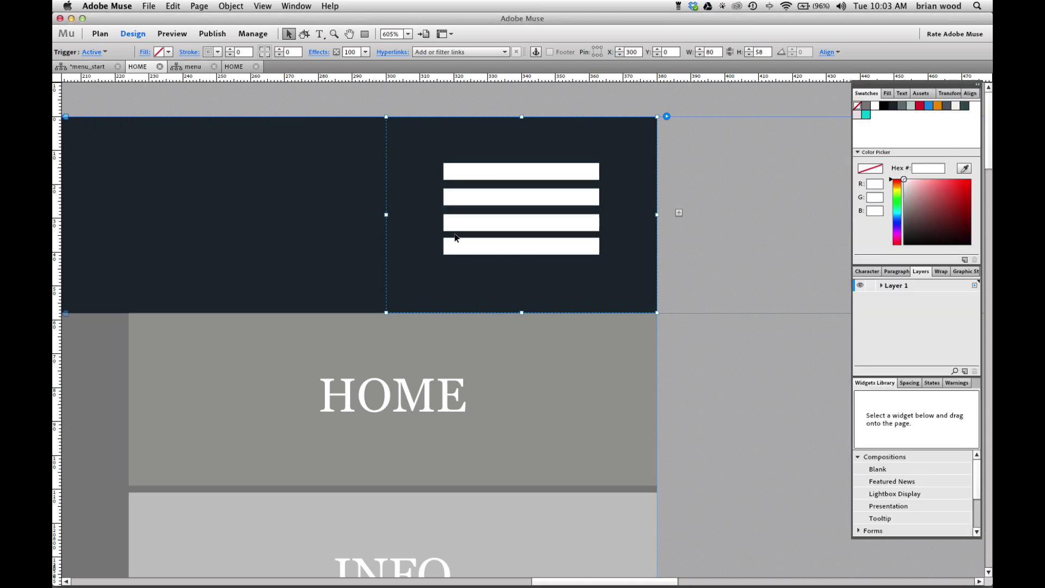
- Preview on iPhone 4, toggle the hamburger menu open and closed, then return to Design fitted to window
{"action": "left_click", "coordinate": [167, 34]}
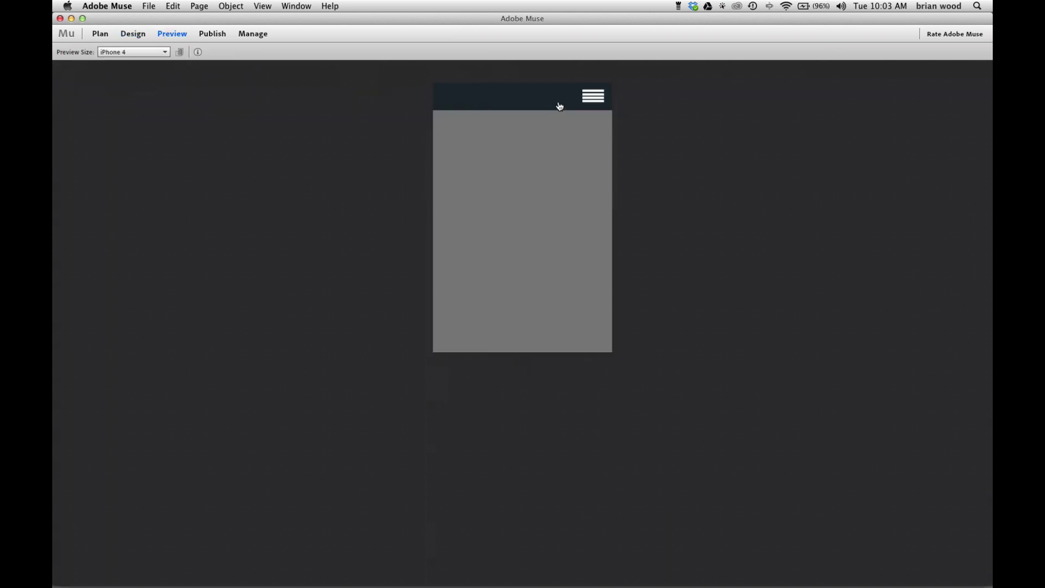
{"action": "left_click", "coordinate": [595, 103]}
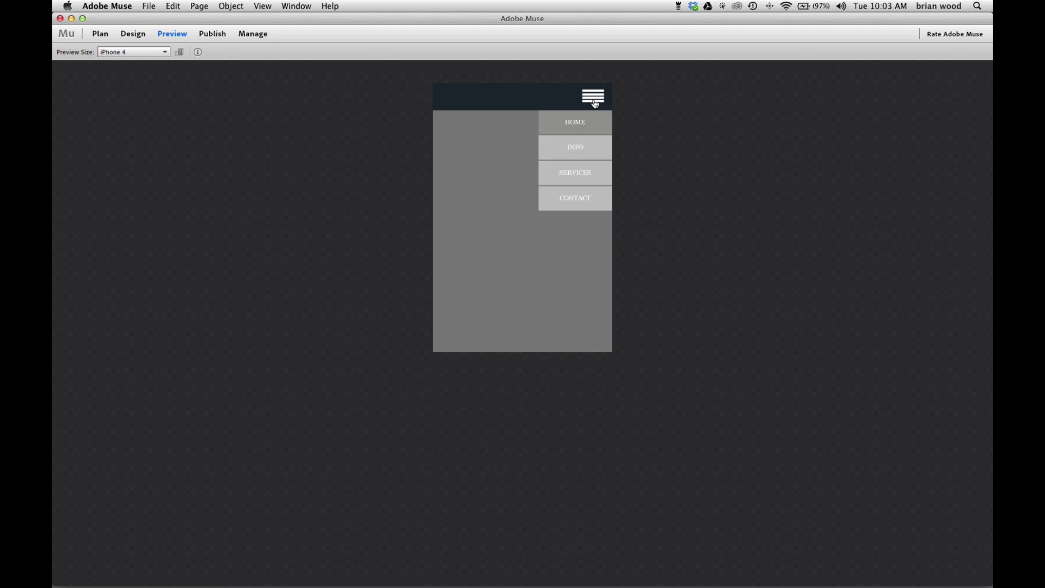
{"action": "left_click", "coordinate": [523, 102]}
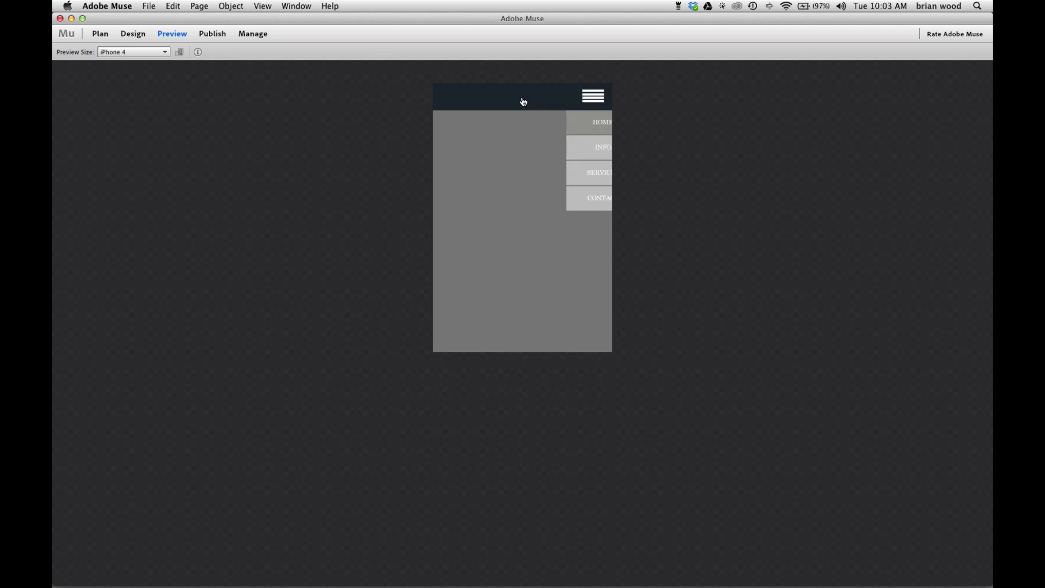
{"action": "left_click", "coordinate": [588, 97]}
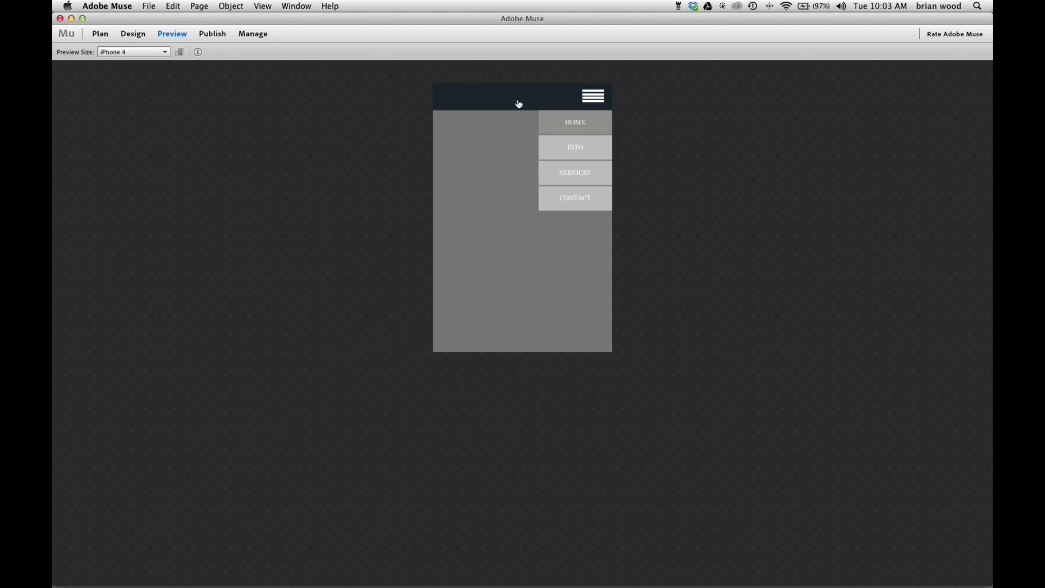
{"action": "left_click", "coordinate": [133, 34]}
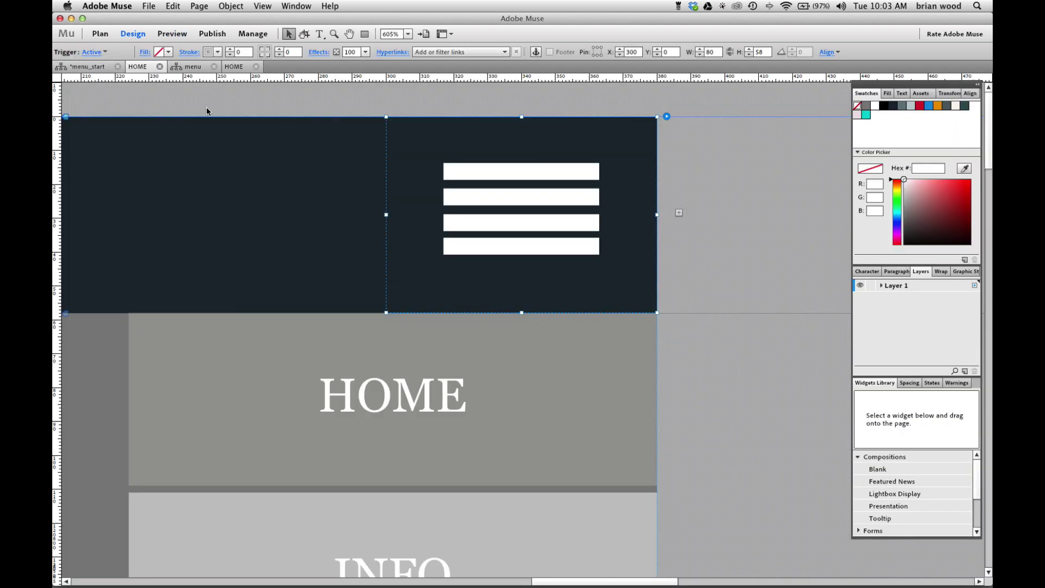
{"action": "key", "text": "super+0"}
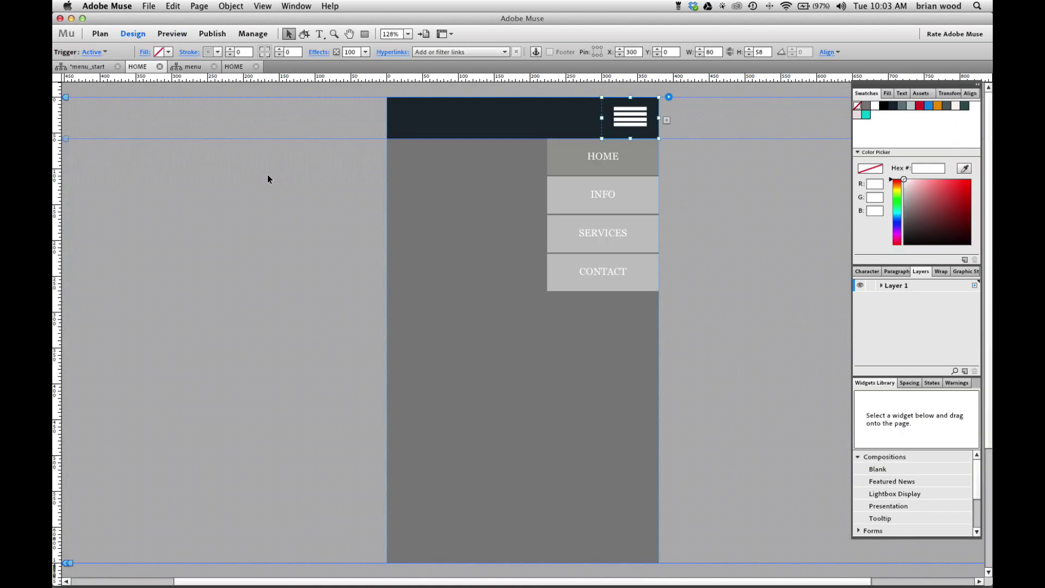